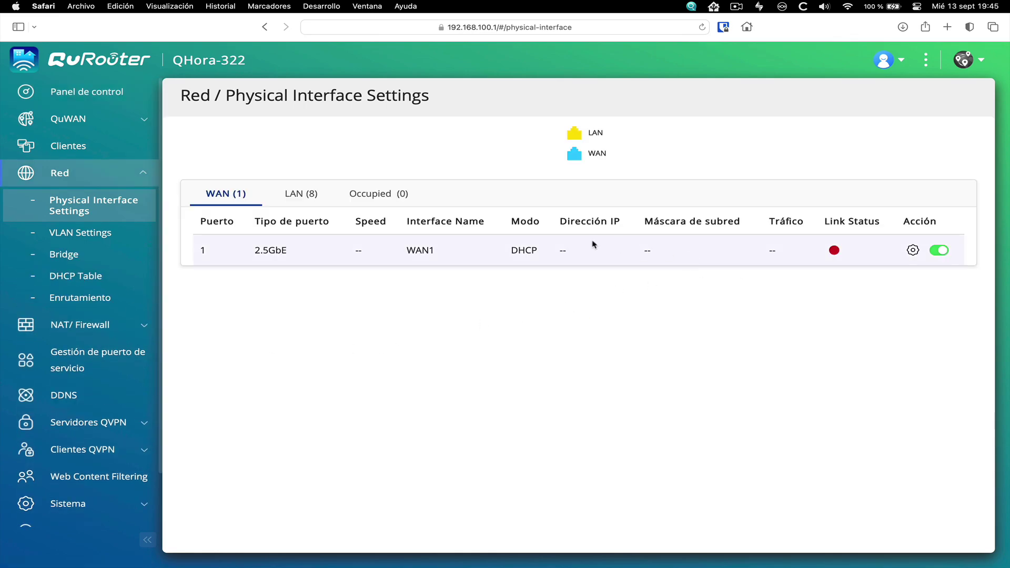
Show the list of LAN ports on the QuRouter dashboard
{"action": "left_click", "coordinate": [302, 203]}
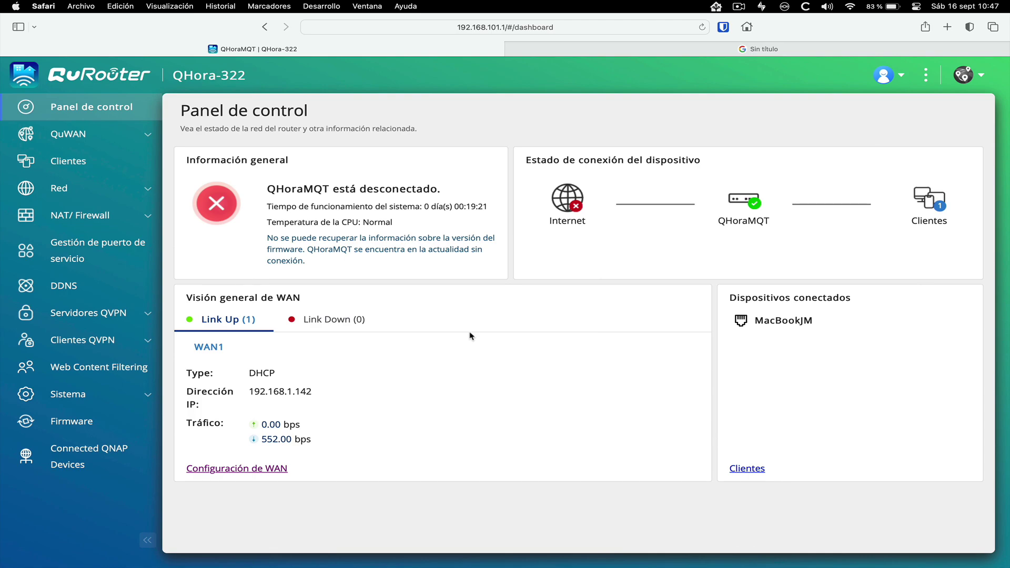
Change WAN port 1 to PPPoE, pasting in the ISP's username and password, and apply
{"action": "left_click", "coordinate": [251, 469]}
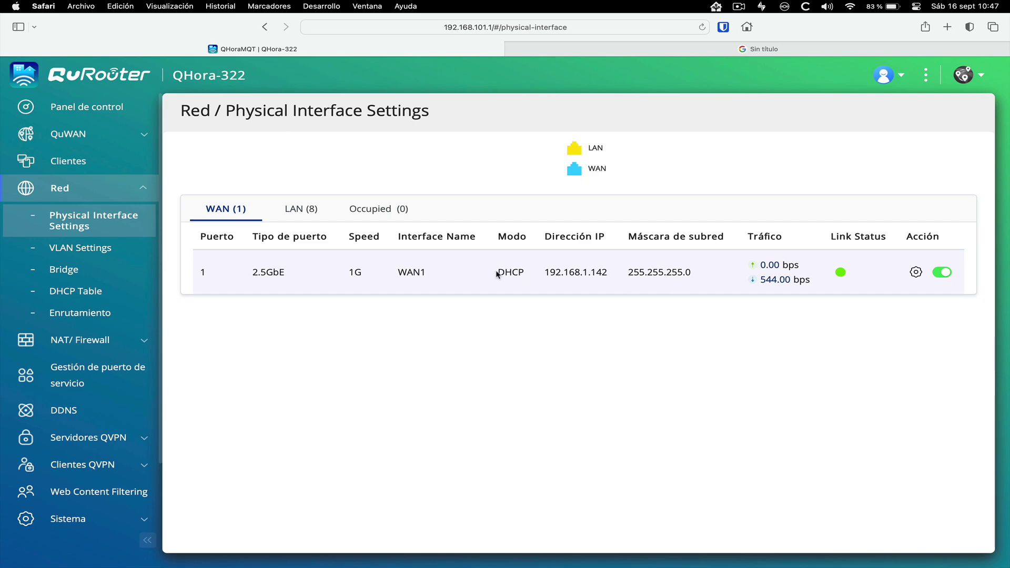
{"action": "left_click", "coordinate": [916, 273]}
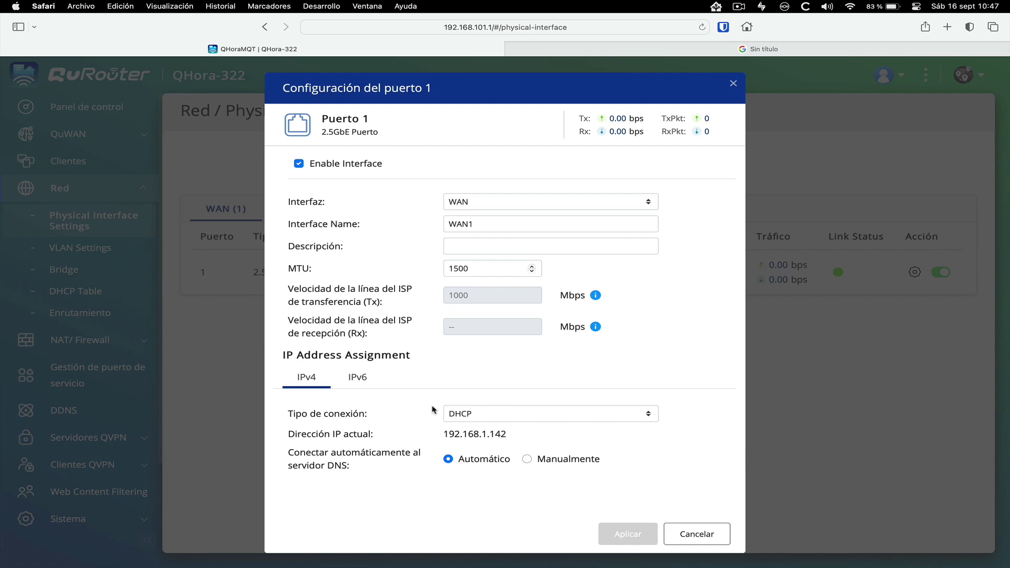
{"action": "left_click", "coordinate": [484, 416]}
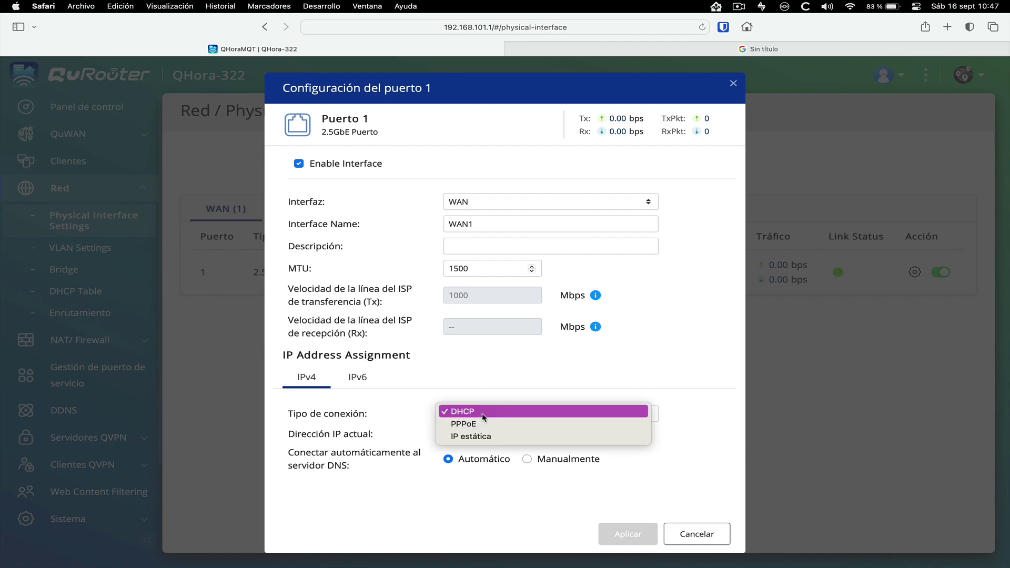
{"action": "left_click", "coordinate": [472, 425]}
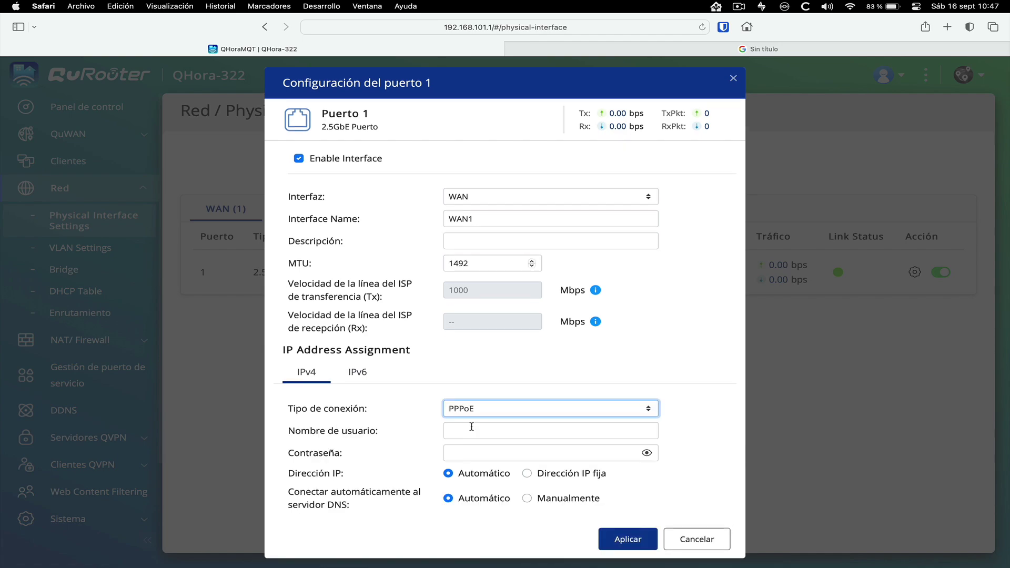
{"action": "left_click", "coordinate": [473, 427]}
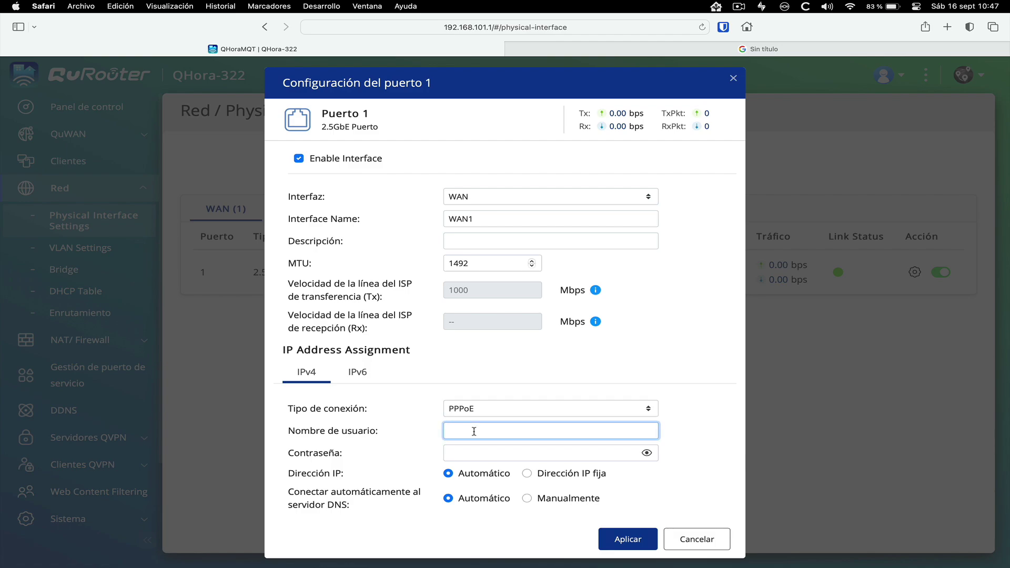
{"action": "type", "text": "adslppp@telefonicanet"}
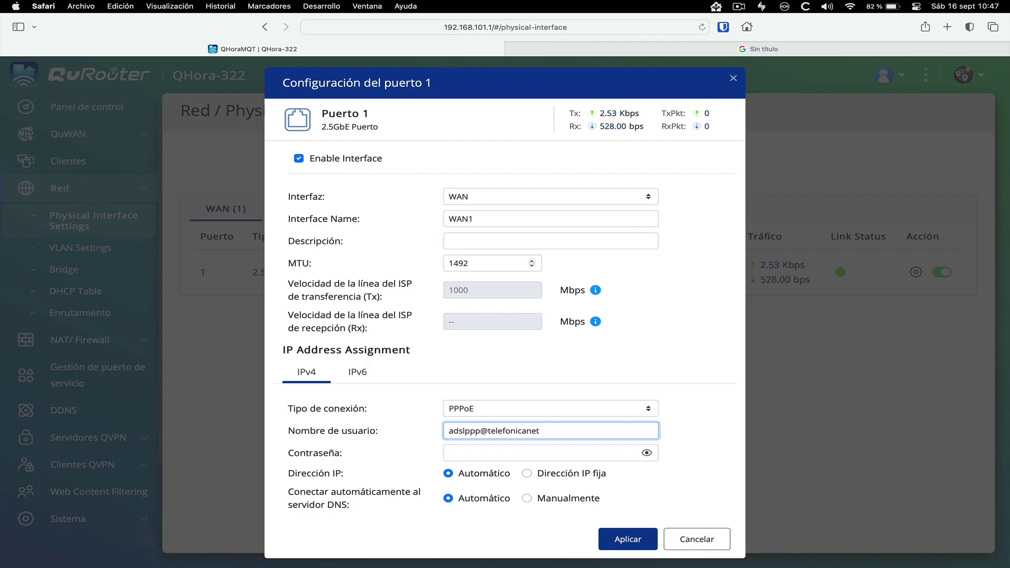
{"action": "left_click", "coordinate": [478, 448]}
{"action": "type", "text": "adslppp"}
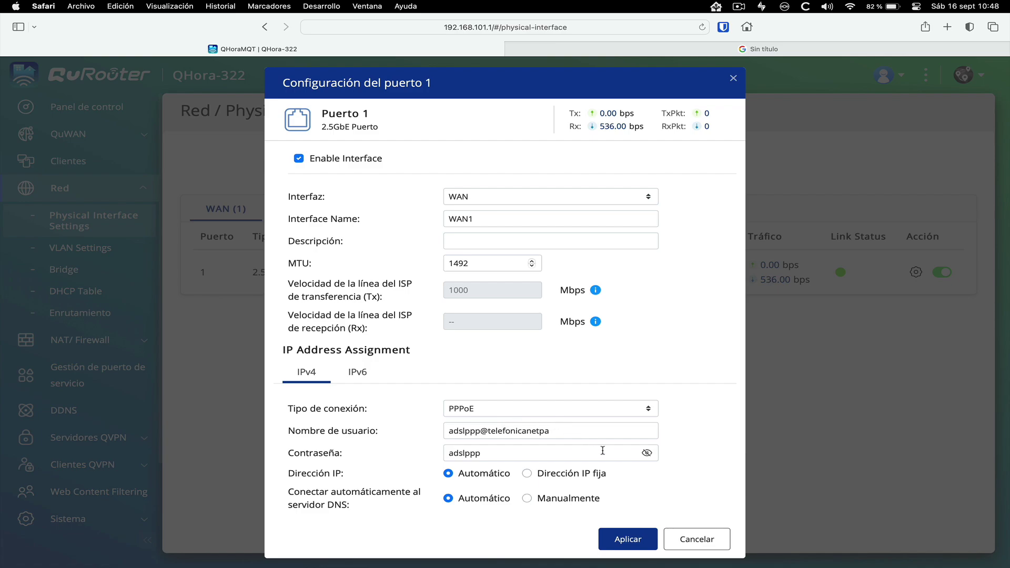
{"action": "left_click", "coordinate": [626, 539]}
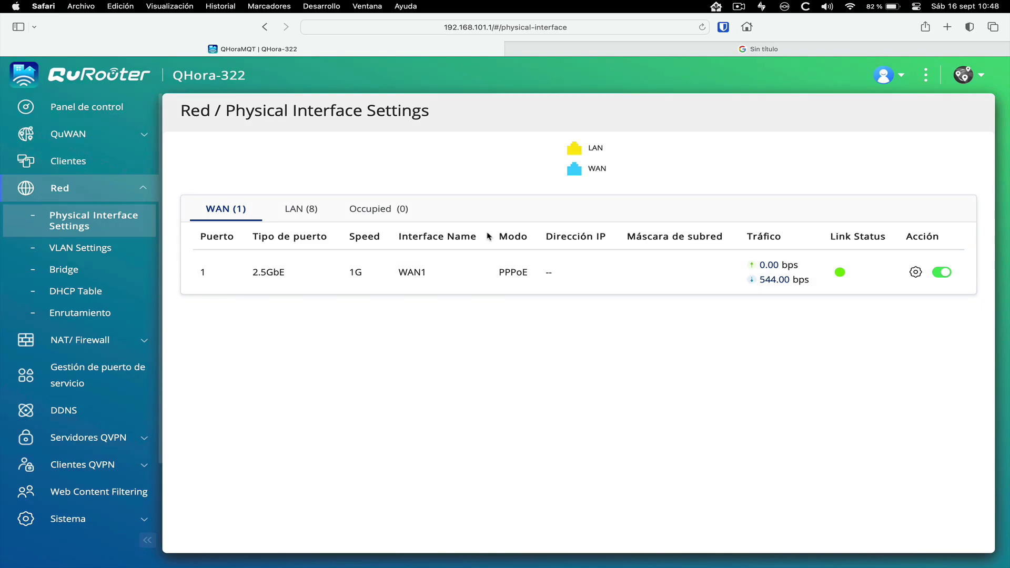
In VLAN settings, add a WAN VLAN with ID 6 and description 'Movistar Datos'
{"action": "left_click", "coordinate": [111, 114]}
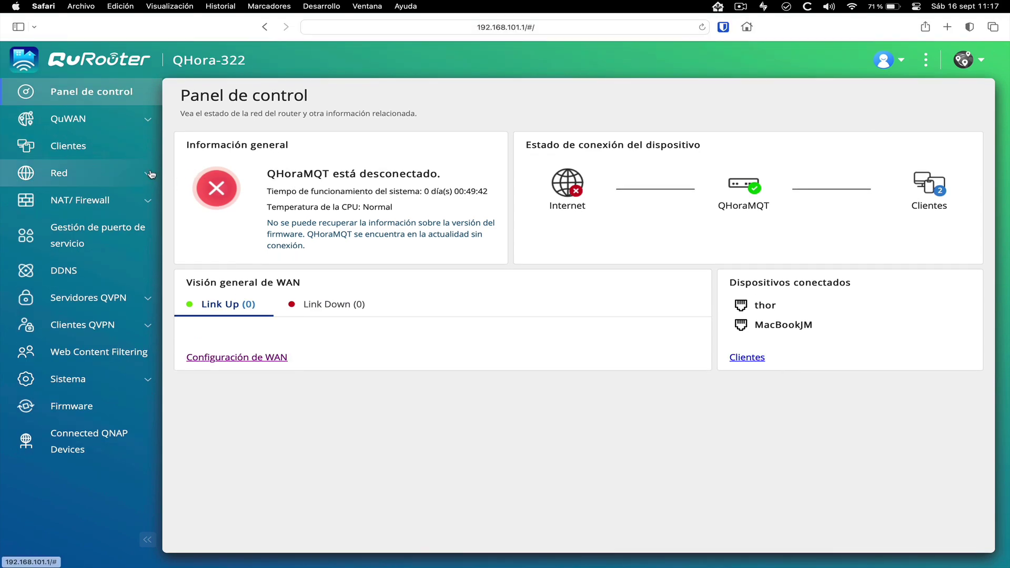
{"action": "left_click", "coordinate": [79, 172]}
{"action": "left_click", "coordinate": [78, 233]}
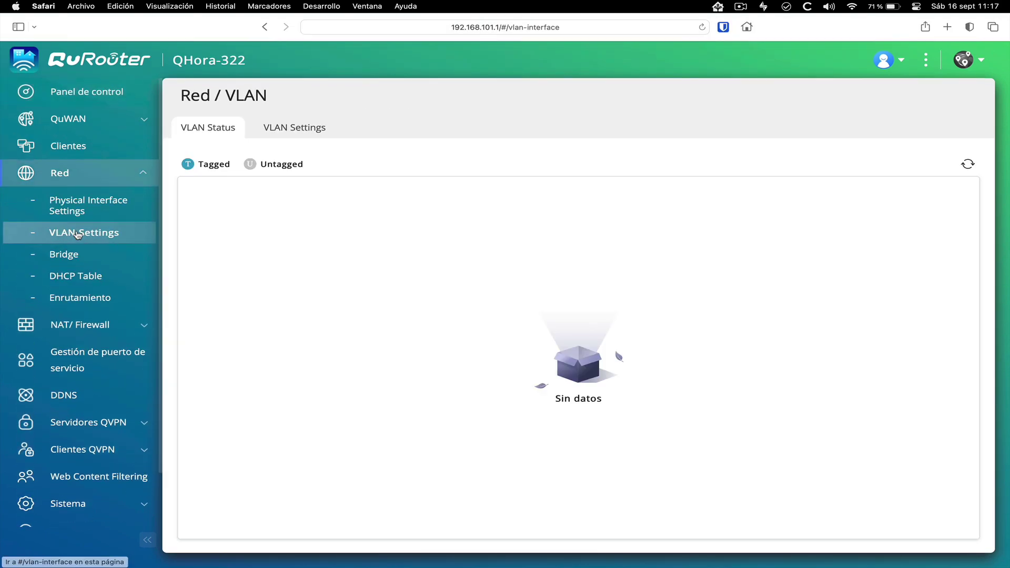
{"action": "left_click", "coordinate": [295, 129]}
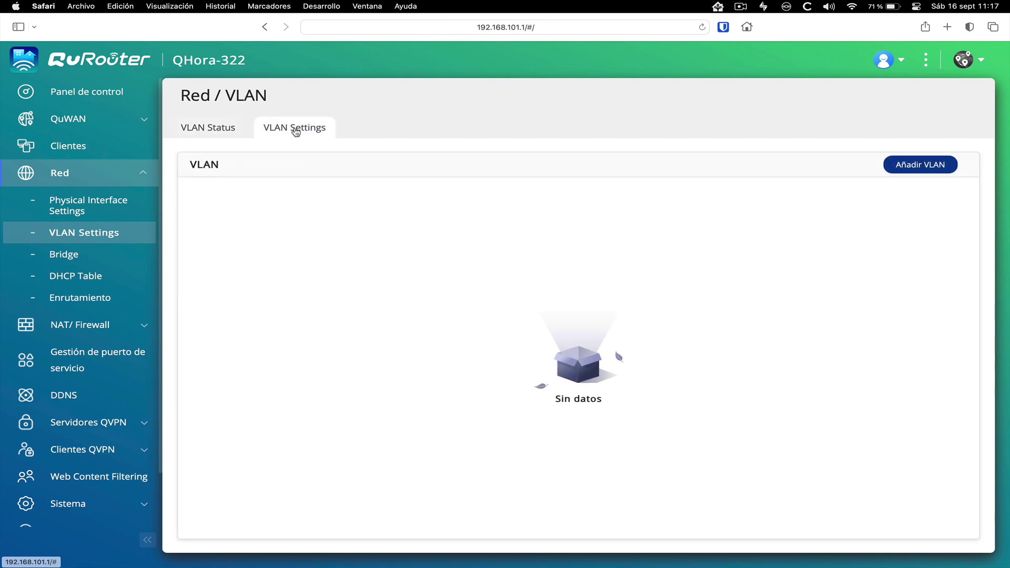
{"action": "left_click", "coordinate": [918, 166]}
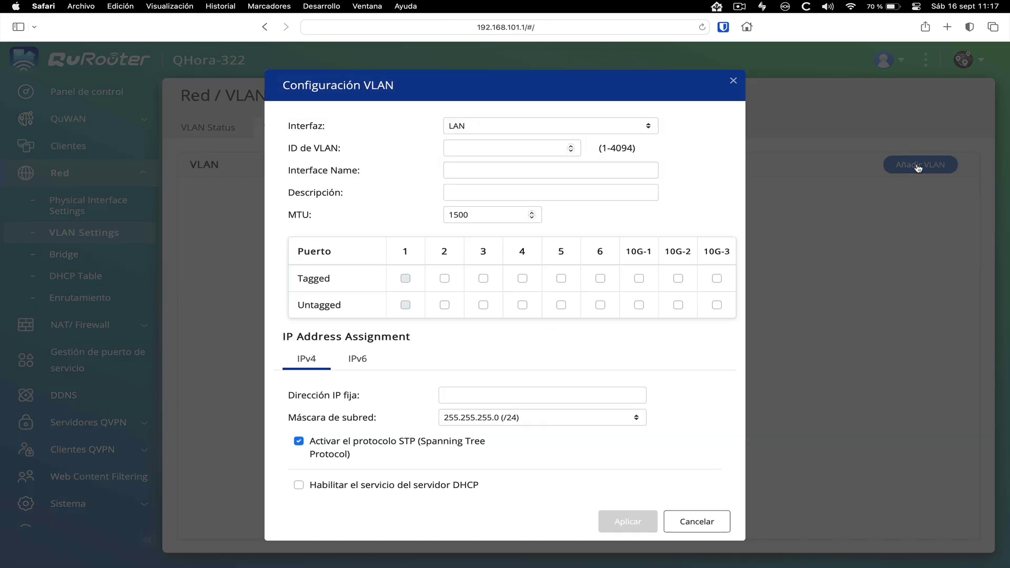
{"action": "left_click", "coordinate": [468, 125]}
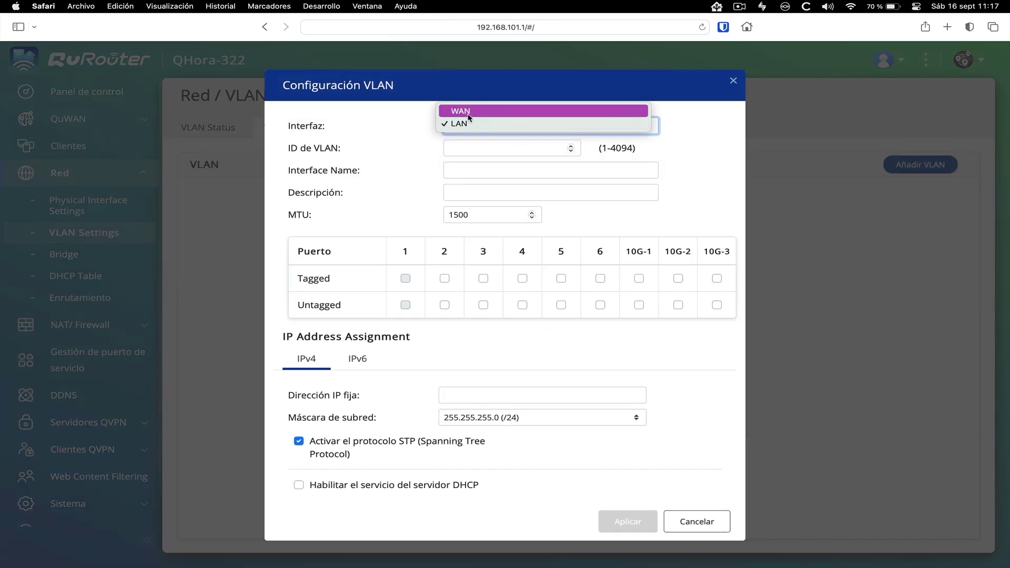
{"action": "left_click", "coordinate": [469, 114]}
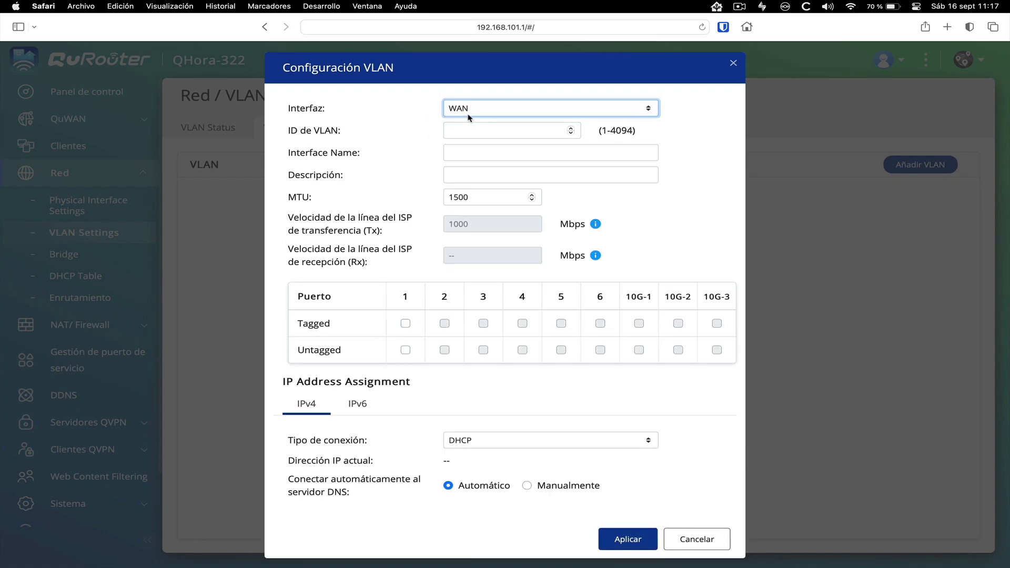
{"action": "left_click", "coordinate": [498, 131]}
{"action": "type", "text": "6"}
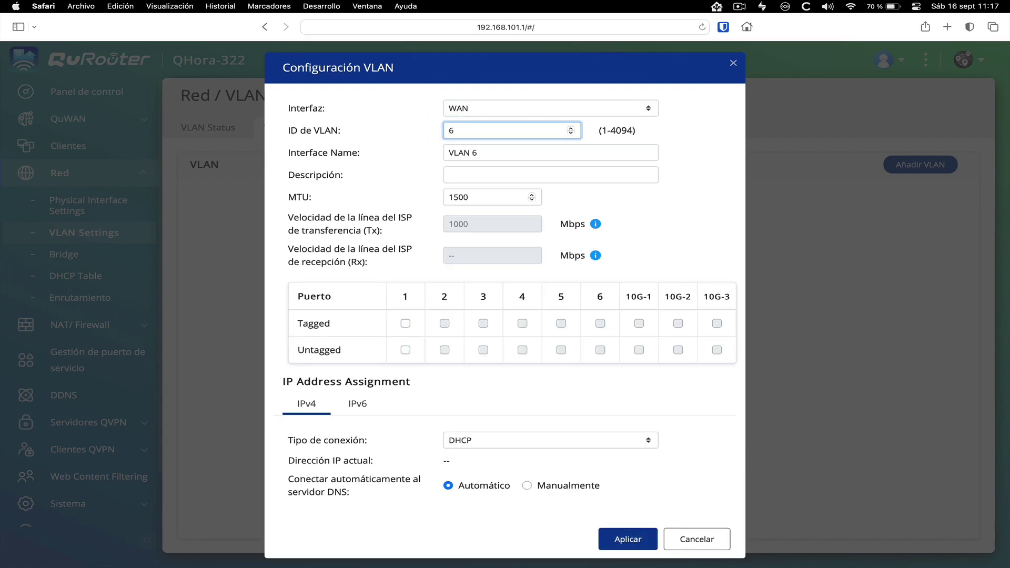
{"action": "left_click", "coordinate": [462, 177]}
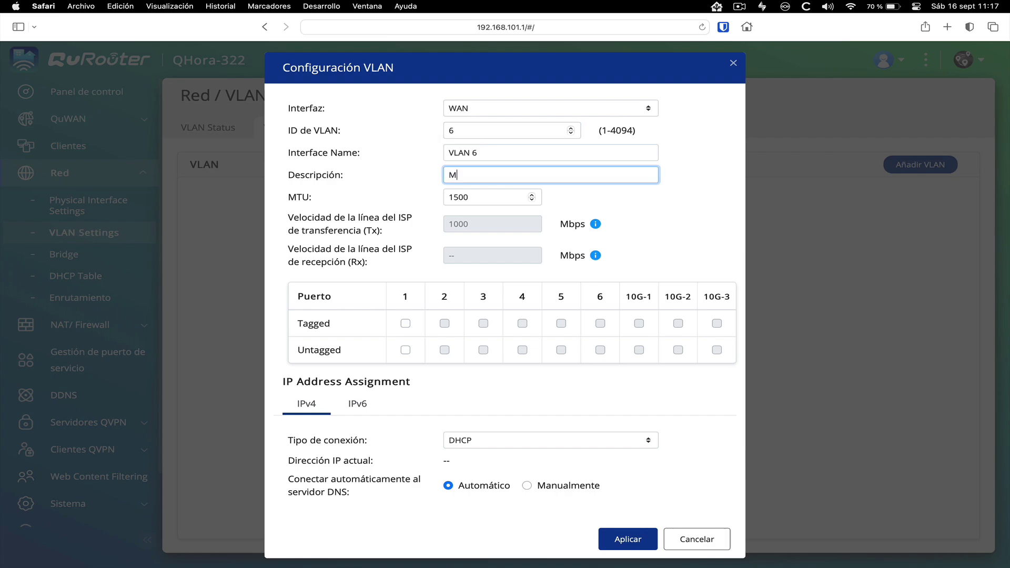
{"action": "type", "text": "Movistar Datos"}
Tag the VLAN on port 1, set its connection type to PPPoE, and save it
{"action": "left_click", "coordinate": [405, 323]}
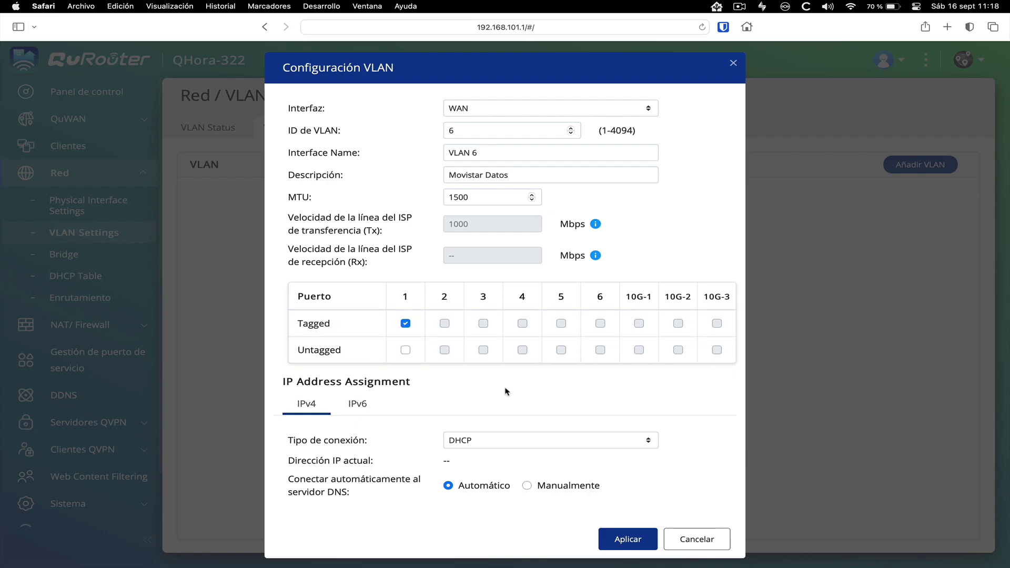
{"action": "scroll", "coordinate": [506, 428], "scroll_direction": "down", "scroll_amount": 2}
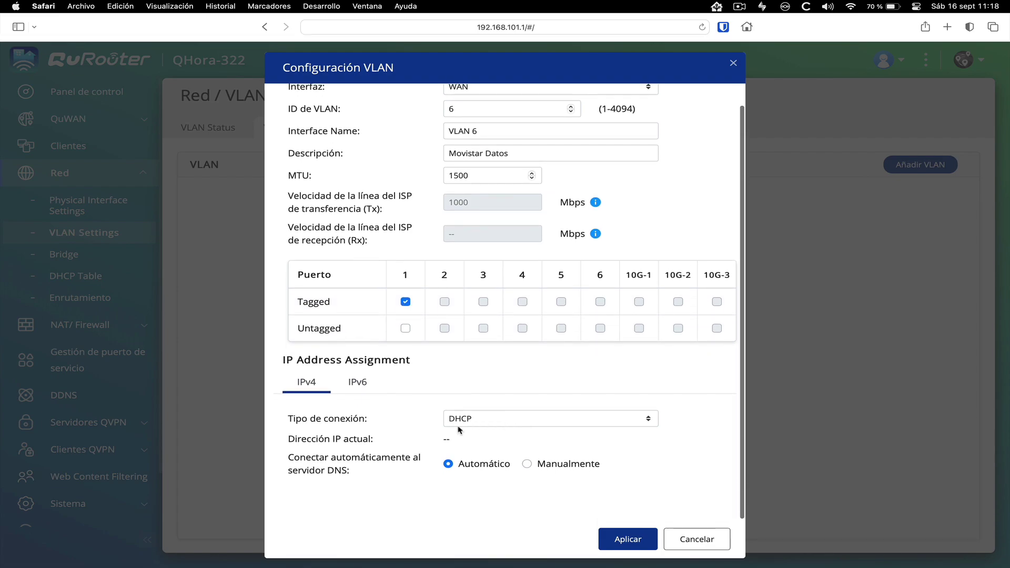
{"action": "left_click", "coordinate": [490, 421]}
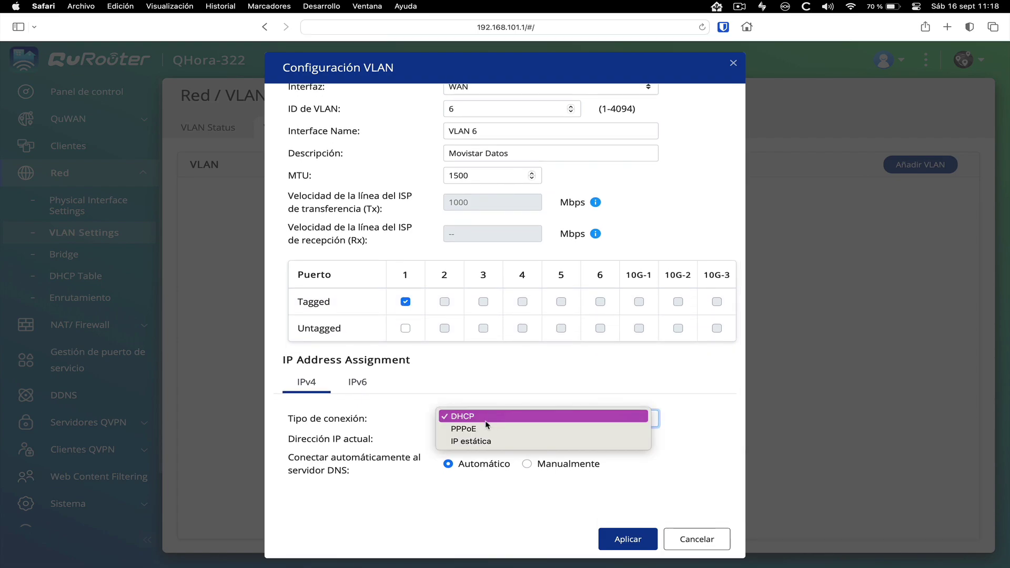
{"action": "left_click", "coordinate": [455, 429]}
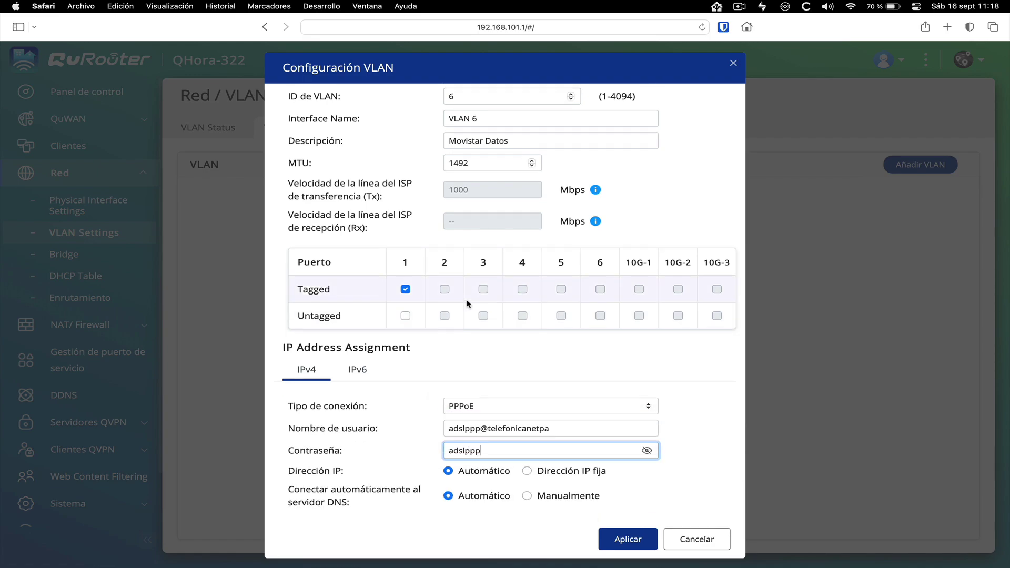
{"action": "scroll", "coordinate": [468, 304], "scroll_direction": "up", "scroll_amount": 3}
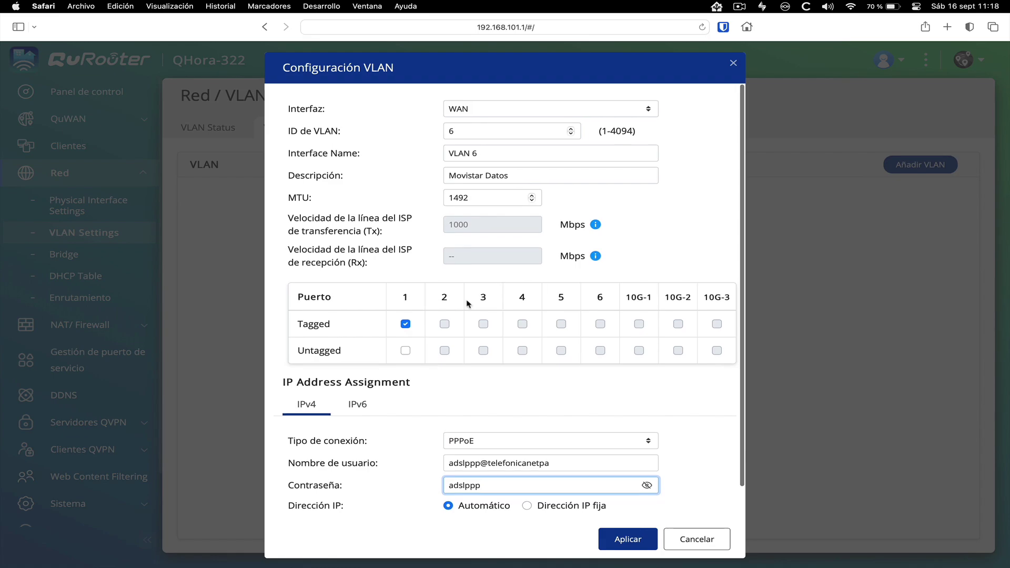
{"action": "scroll", "coordinate": [468, 304], "scroll_direction": "down", "scroll_amount": 2}
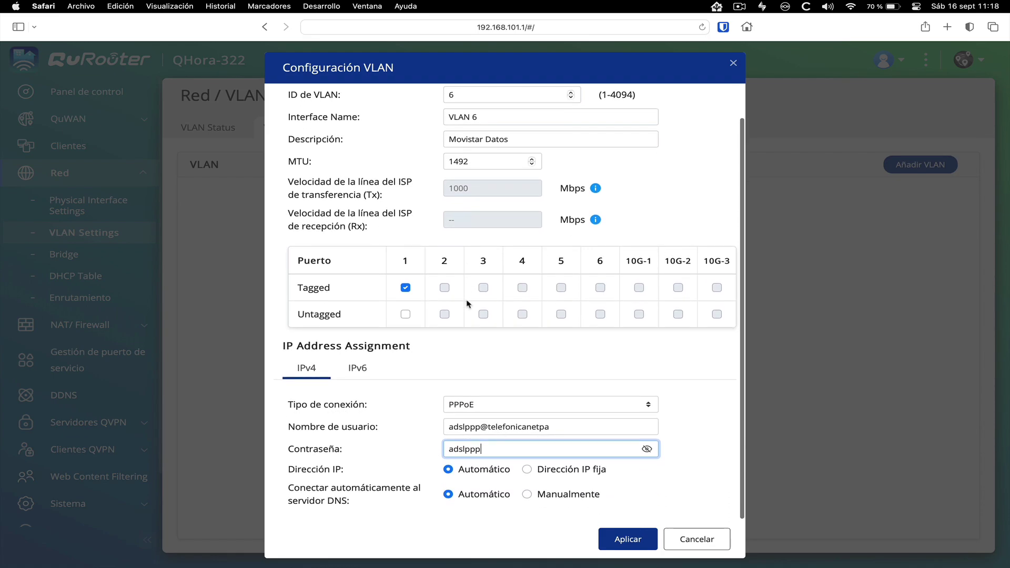
{"action": "left_click", "coordinate": [615, 536]}
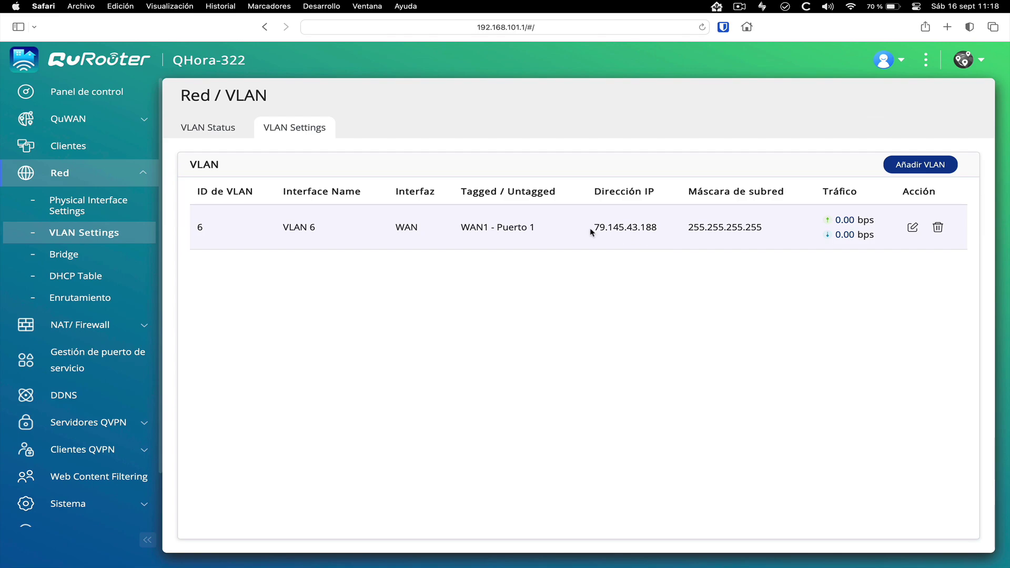
{"action": "left_click_drag", "start_coordinate": [594, 227], "coordinate": [662, 227]}
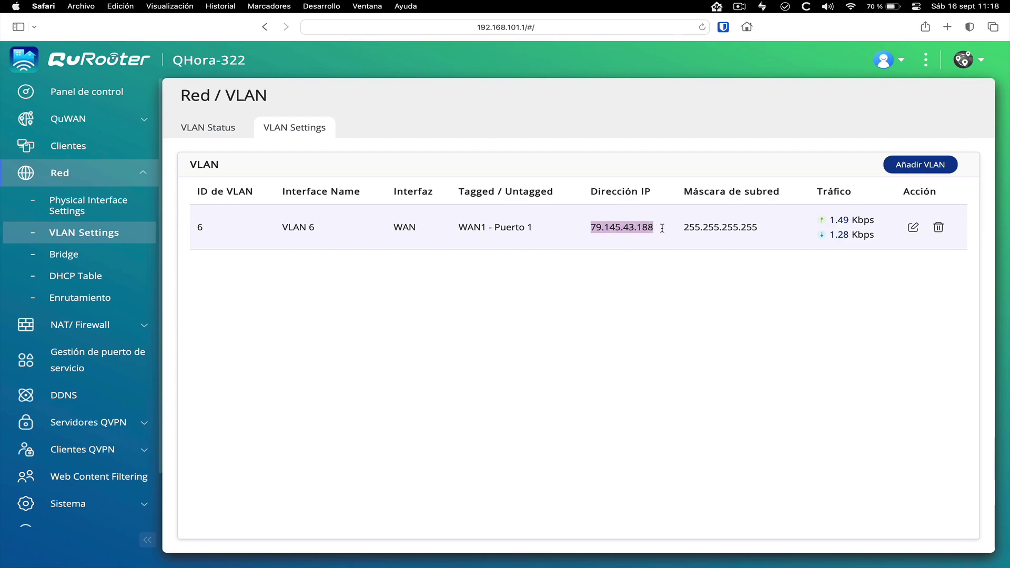
{"action": "left_click", "coordinate": [614, 231]}
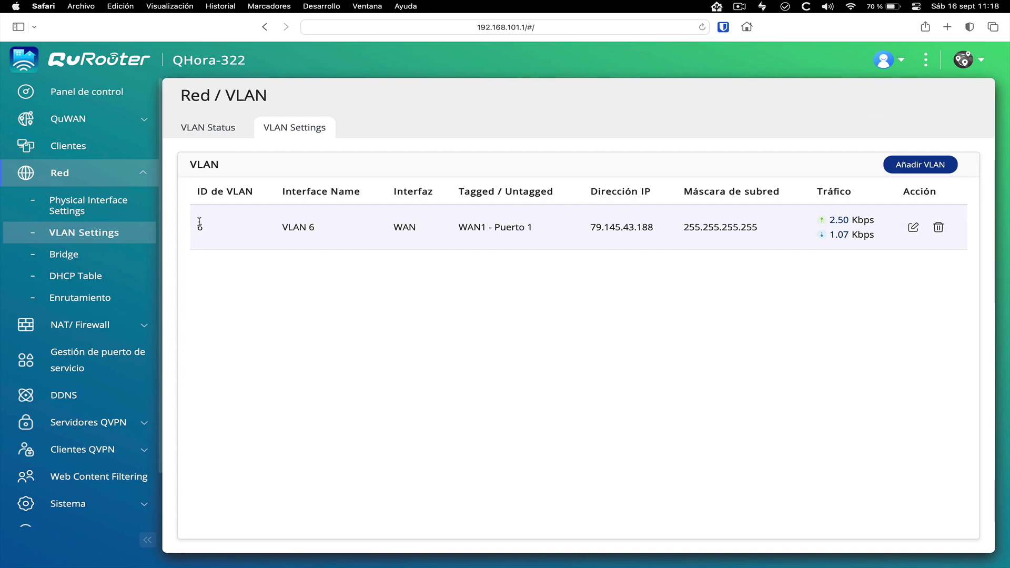
{"action": "left_click", "coordinate": [84, 95]}
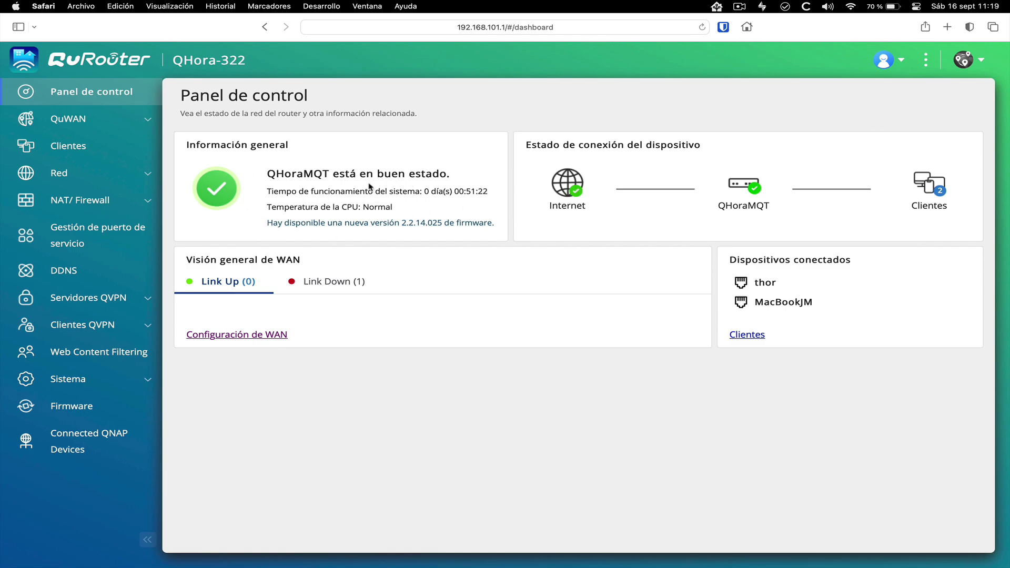
{"action": "left_click", "coordinate": [321, 289]}
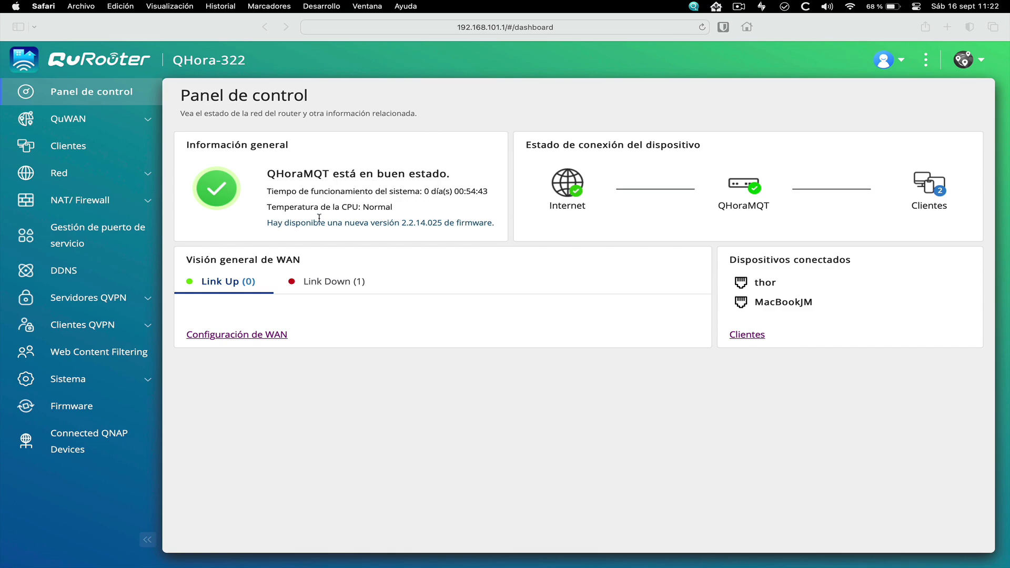
Update the router firmware to version 2.2.14.025
{"action": "left_click", "coordinate": [79, 407]}
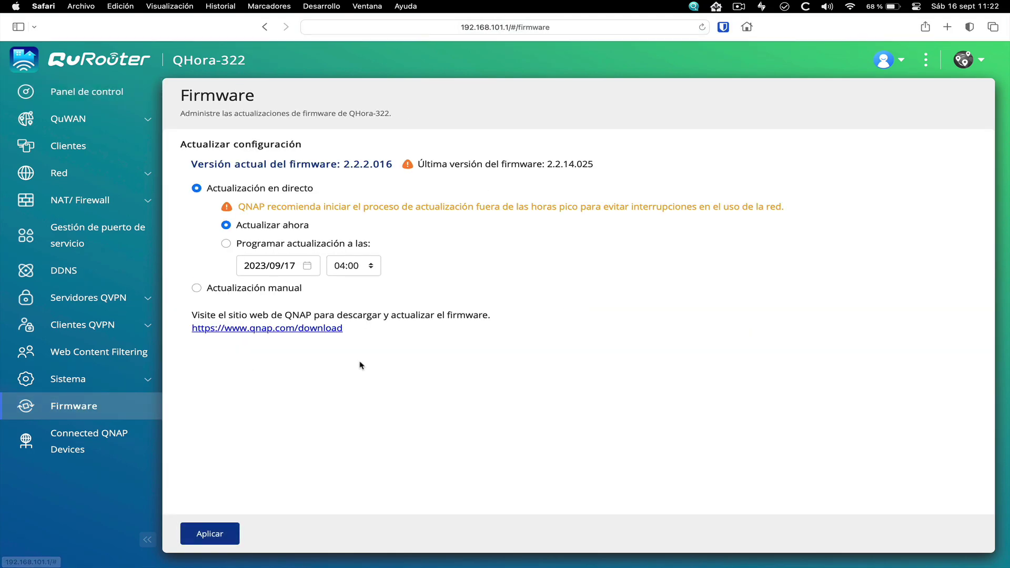
{"action": "left_click", "coordinate": [203, 534]}
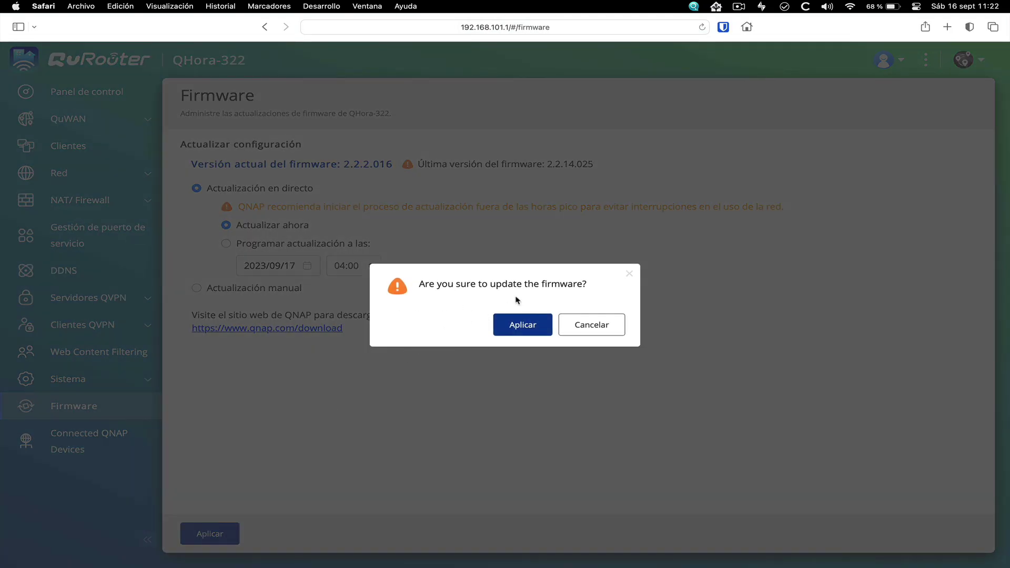
{"action": "left_click", "coordinate": [526, 324]}
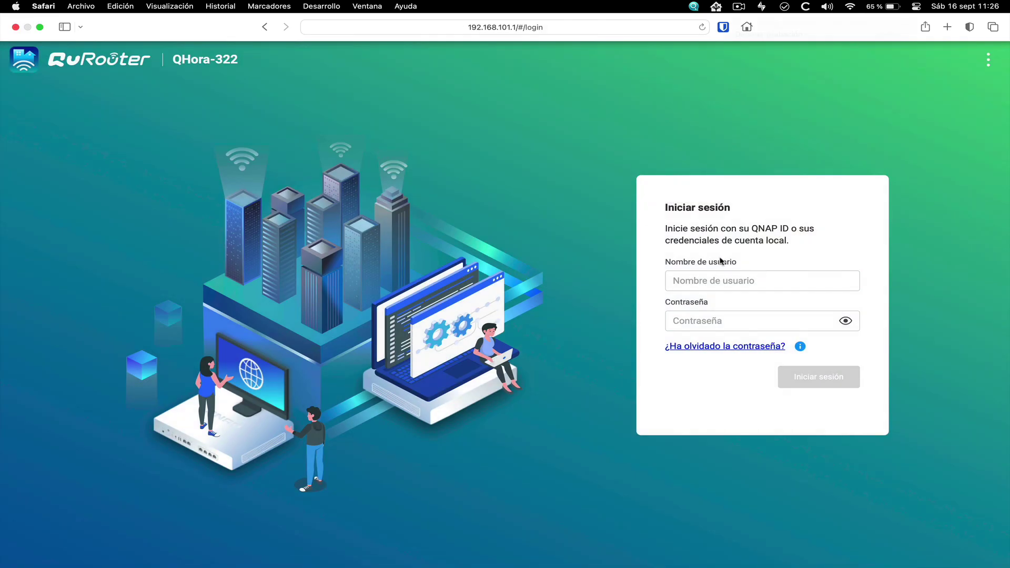
Log back in with the admin username and the administrator password
{"action": "left_click", "coordinate": [717, 278]}
{"action": "type", "text": "admin"}
{"action": "key", "text": "Tab"}
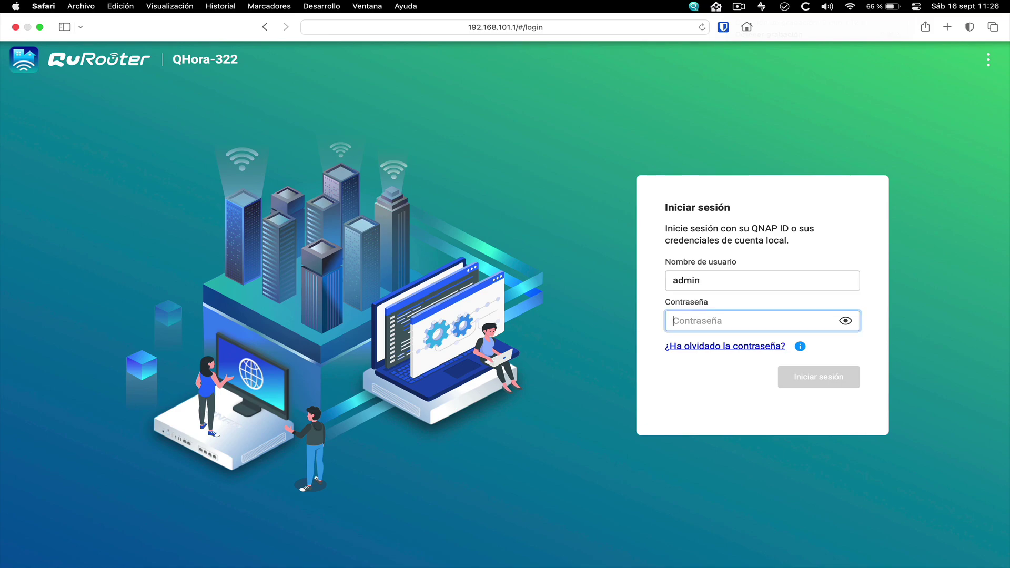
{"action": "type", "text": "••"}
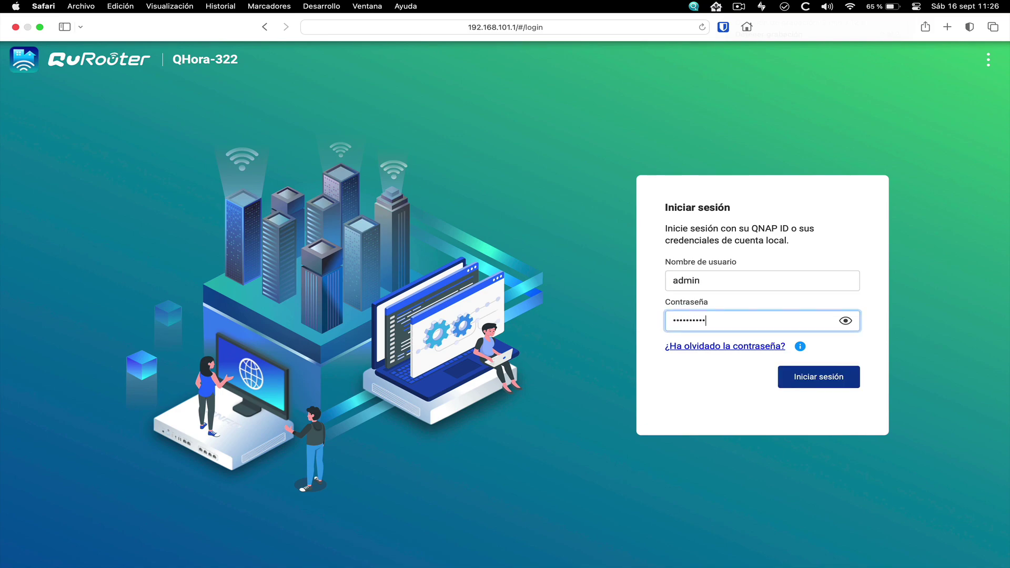
{"action": "key", "text": "Return"}
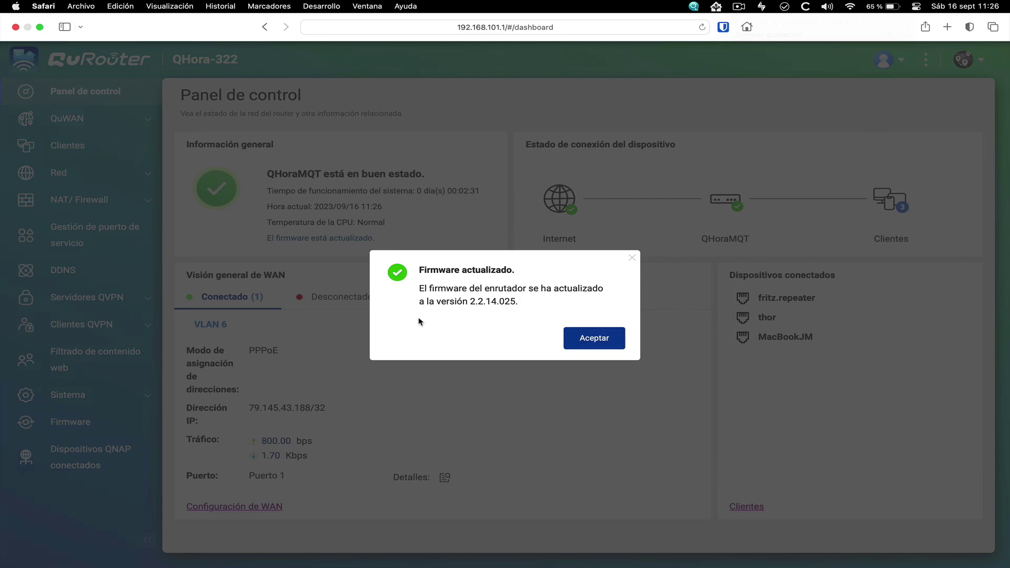
Dismiss the firmware-updated notice, review the WAN connection's MAC details, then go to DDNS
{"action": "left_click", "coordinate": [604, 345]}
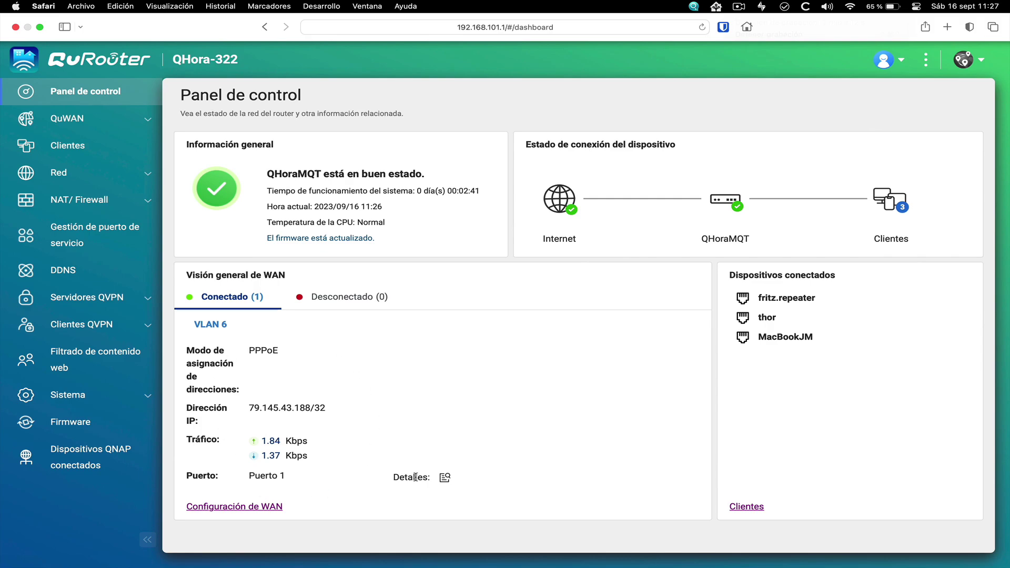
{"action": "left_click", "coordinate": [445, 479]}
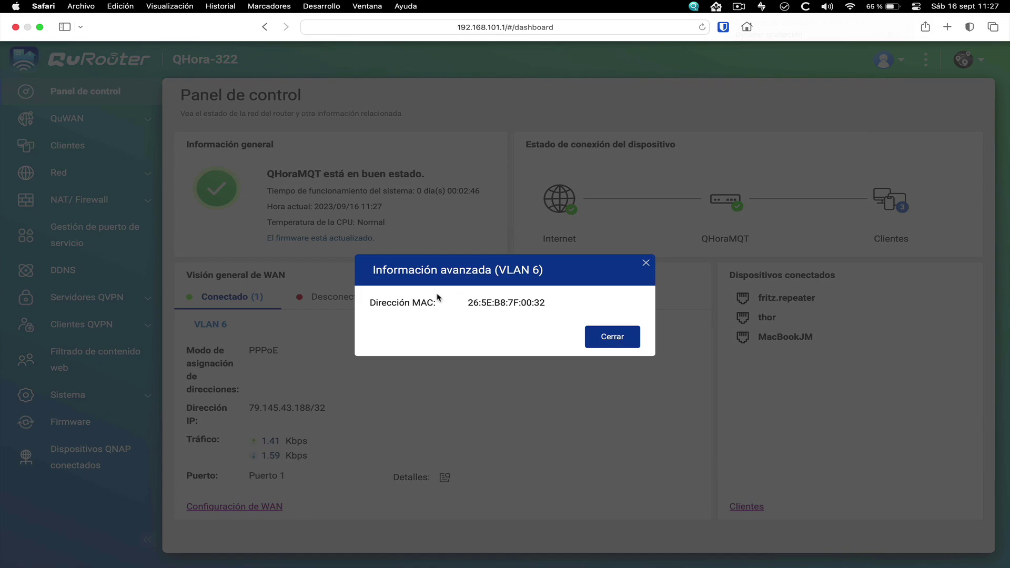
{"action": "left_click", "coordinate": [625, 340]}
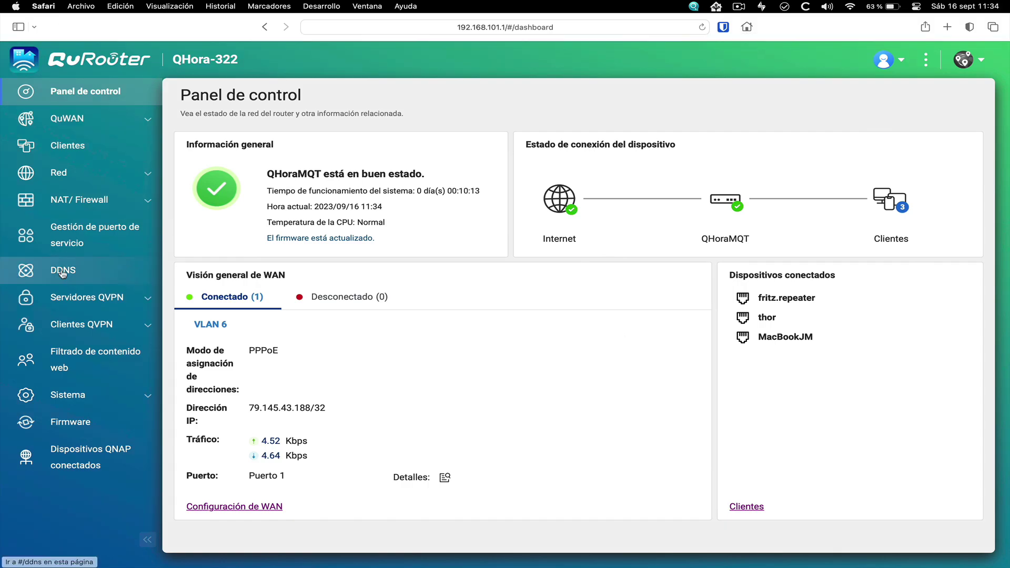
{"action": "left_click", "coordinate": [63, 270]}
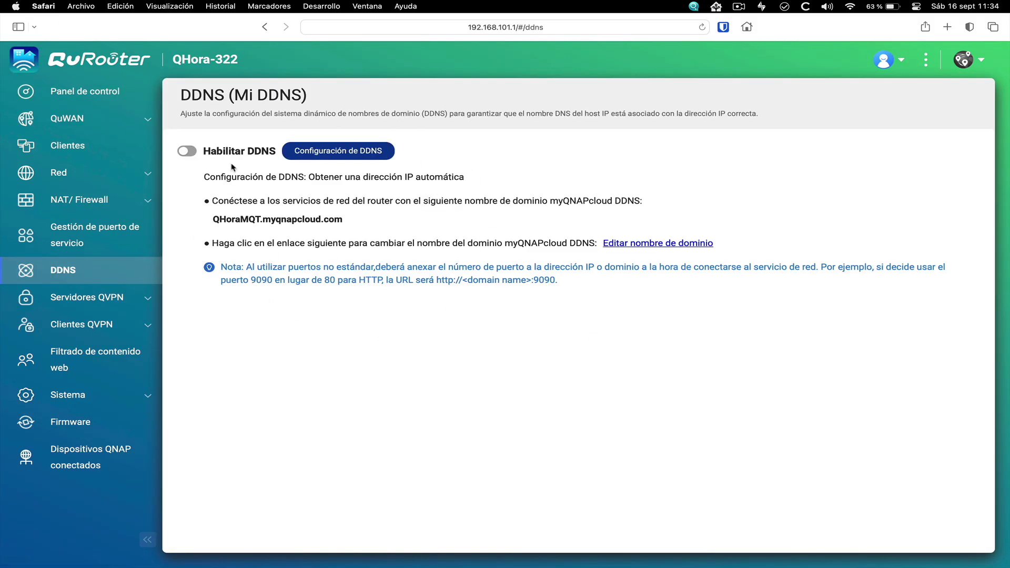
Keep automatic IP address detection in the DDNS configuration and apply it
{"action": "left_click", "coordinate": [344, 152]}
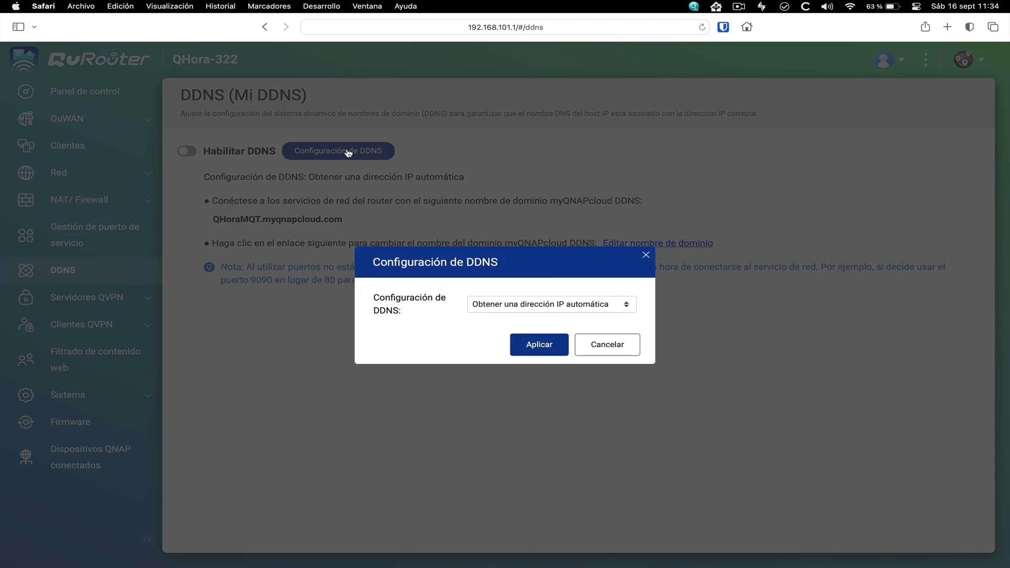
{"action": "left_click", "coordinate": [543, 303]}
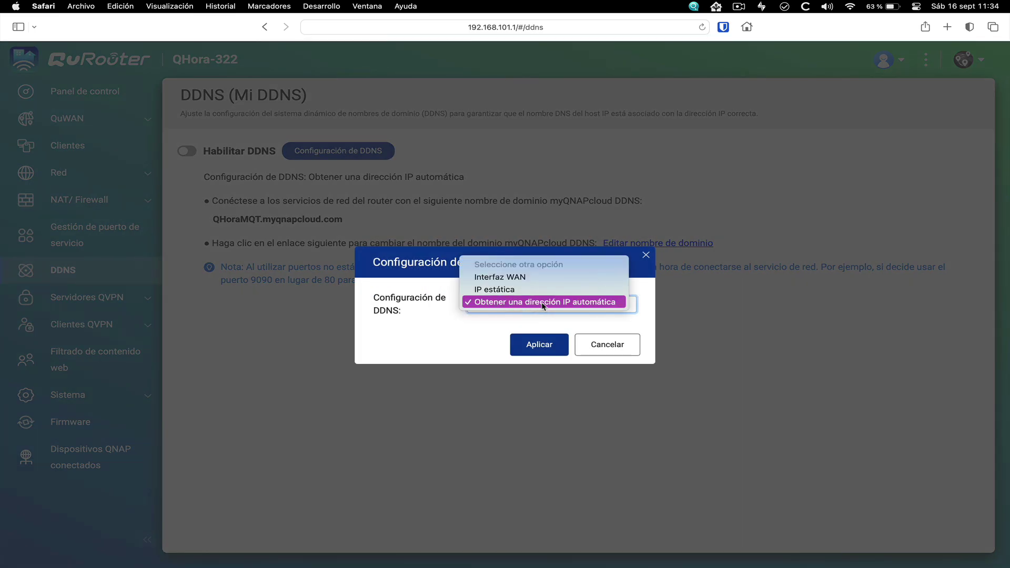
{"action": "left_click", "coordinate": [543, 303]}
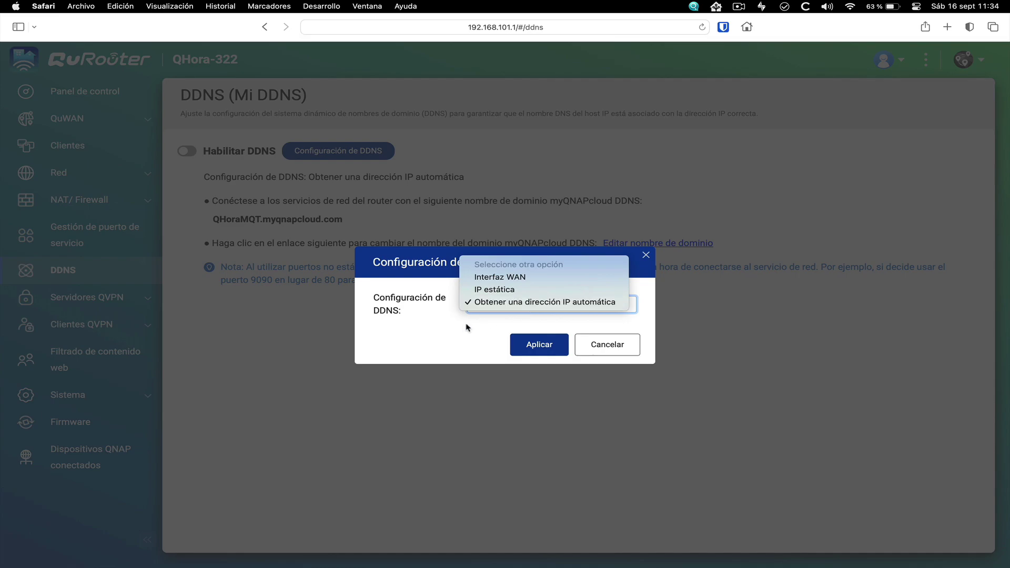
{"action": "left_click", "coordinate": [539, 344]}
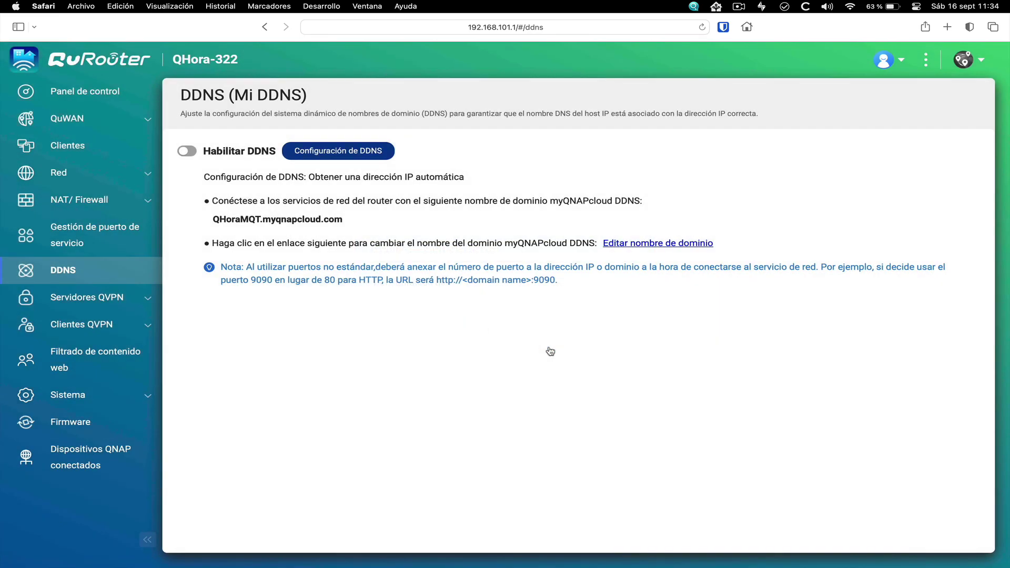
Turn on DDNS and copy the QHoraMQT.myqnapcloud.com domain name
{"action": "left_click", "coordinate": [187, 151]}
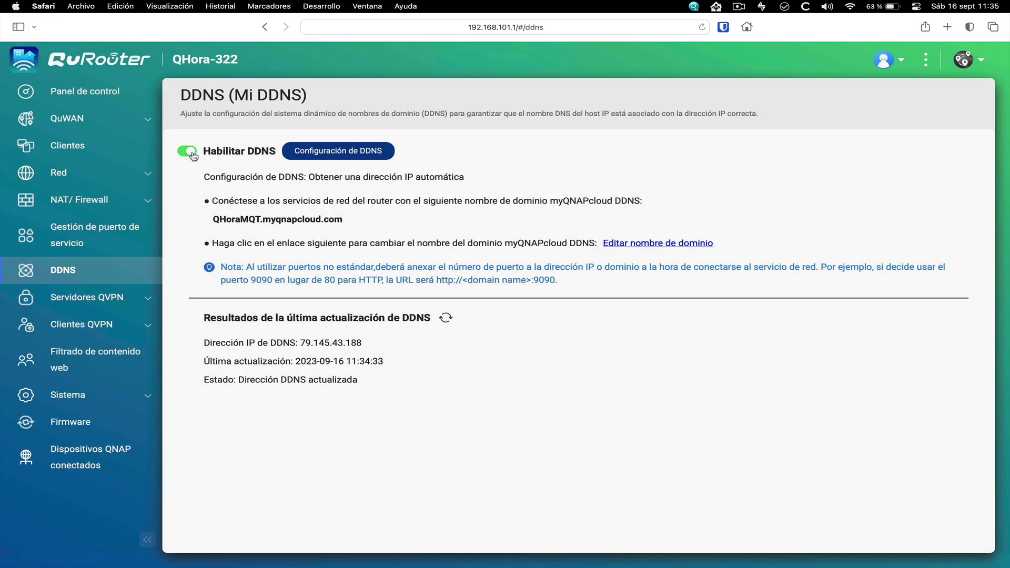
{"action": "right_click", "coordinate": [293, 219]}
{"action": "key", "text": "super+c"}
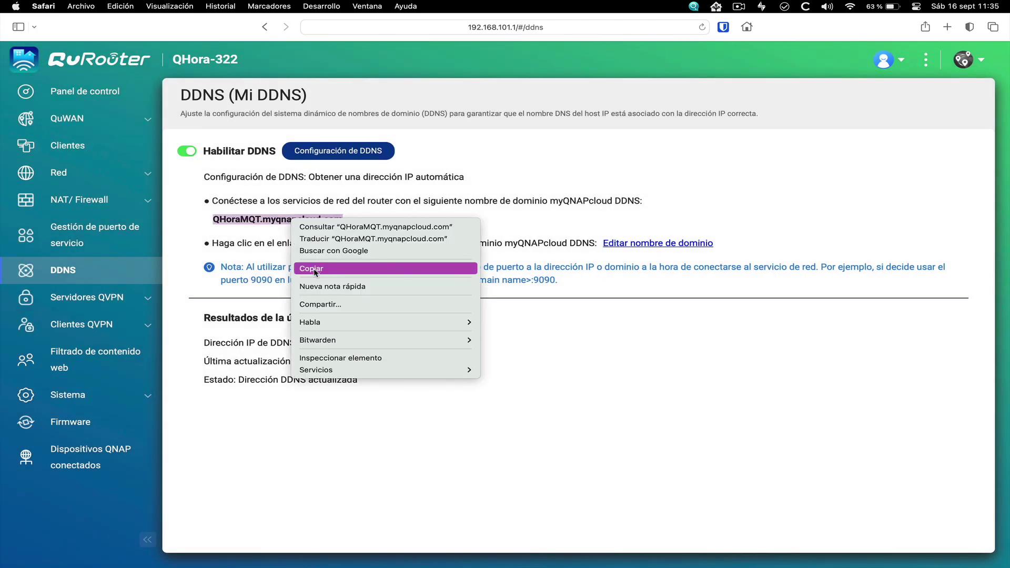
{"action": "left_click", "coordinate": [316, 270]}
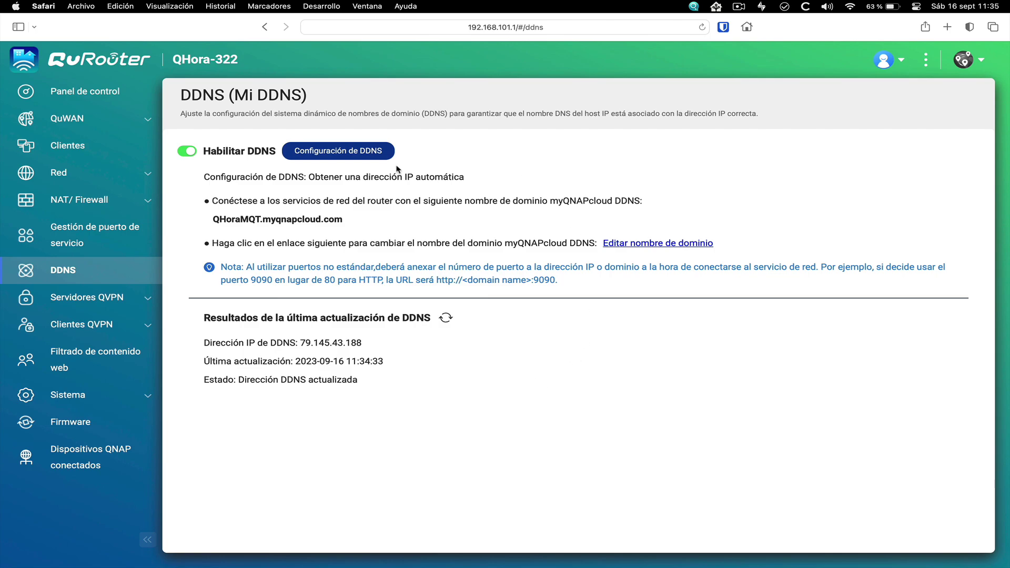
{"action": "left_click", "coordinate": [947, 27]}
{"action": "left_click", "coordinate": [540, 32]}
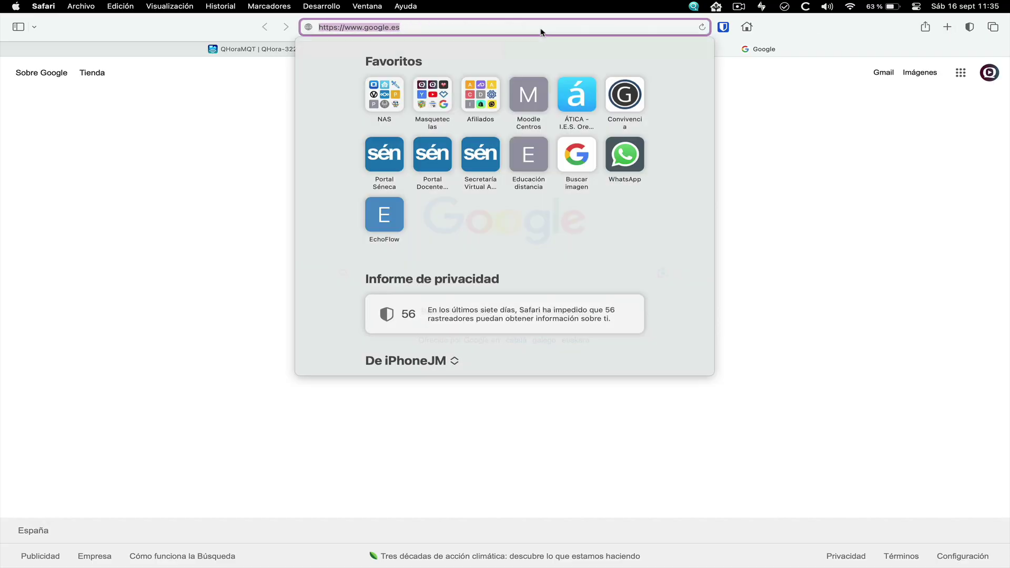
{"action": "key", "text": "super+v"}
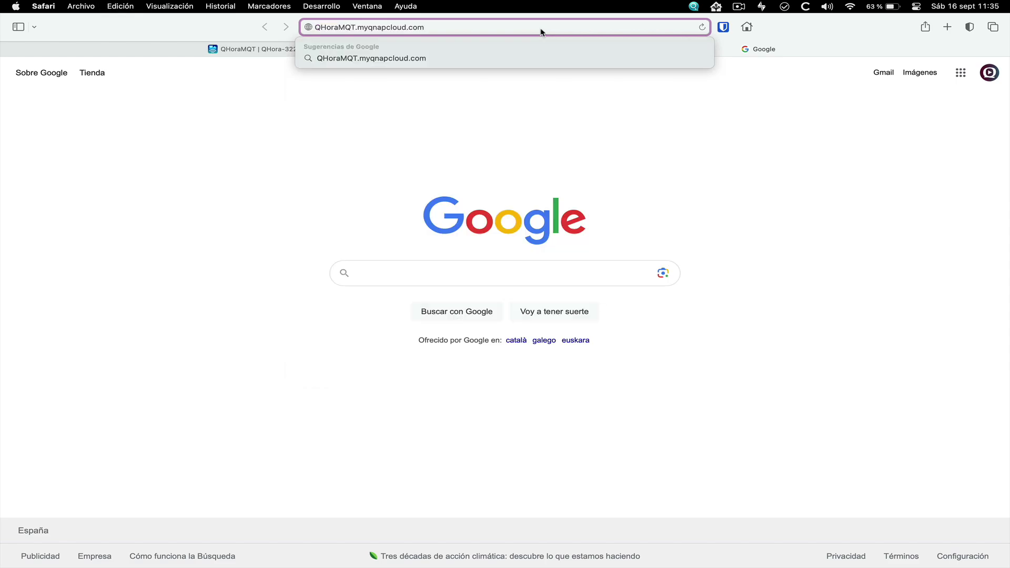
{"action": "key", "text": "Return"}
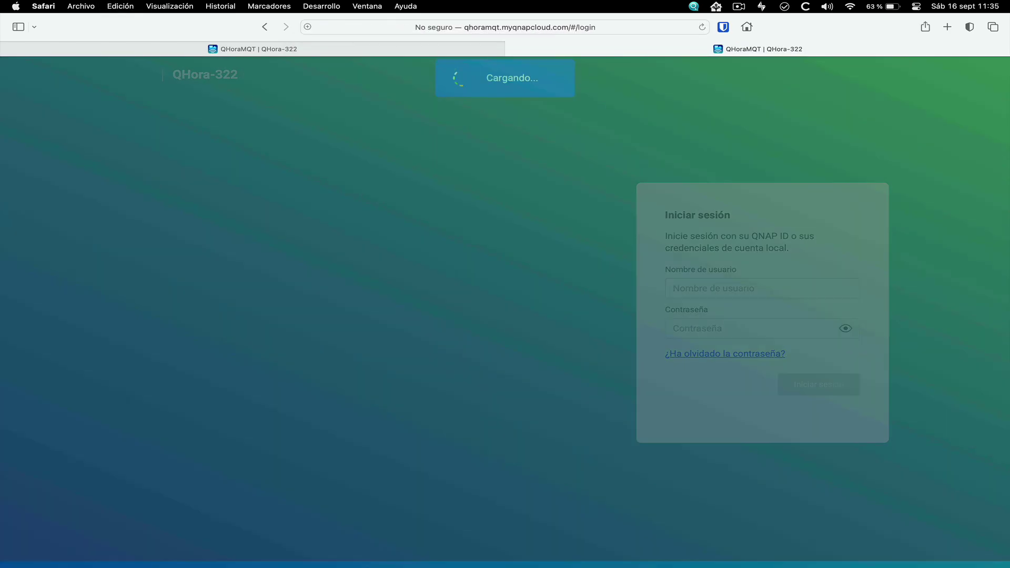
{"action": "key", "text": "Return"}
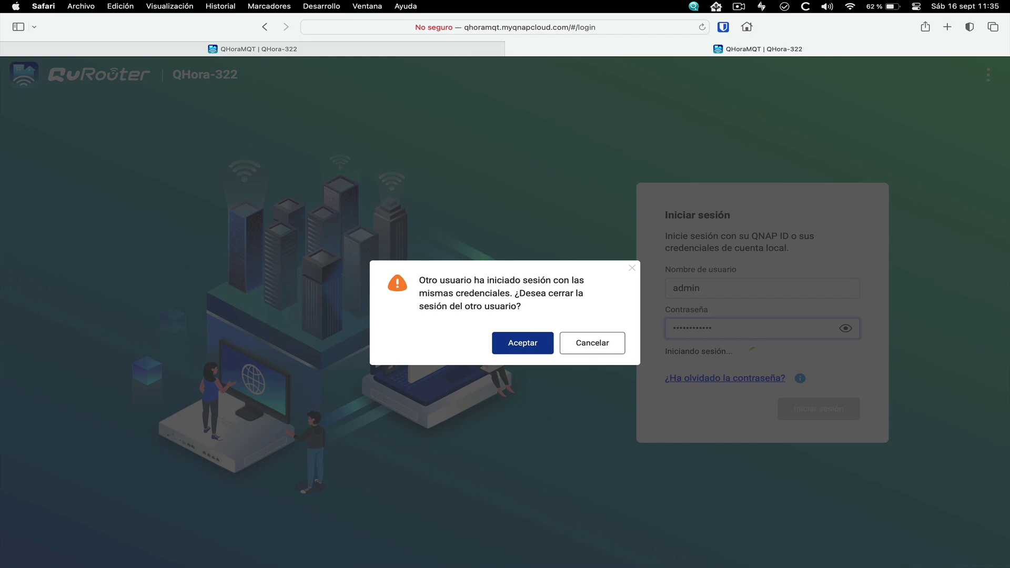
{"action": "left_click", "coordinate": [520, 340]}
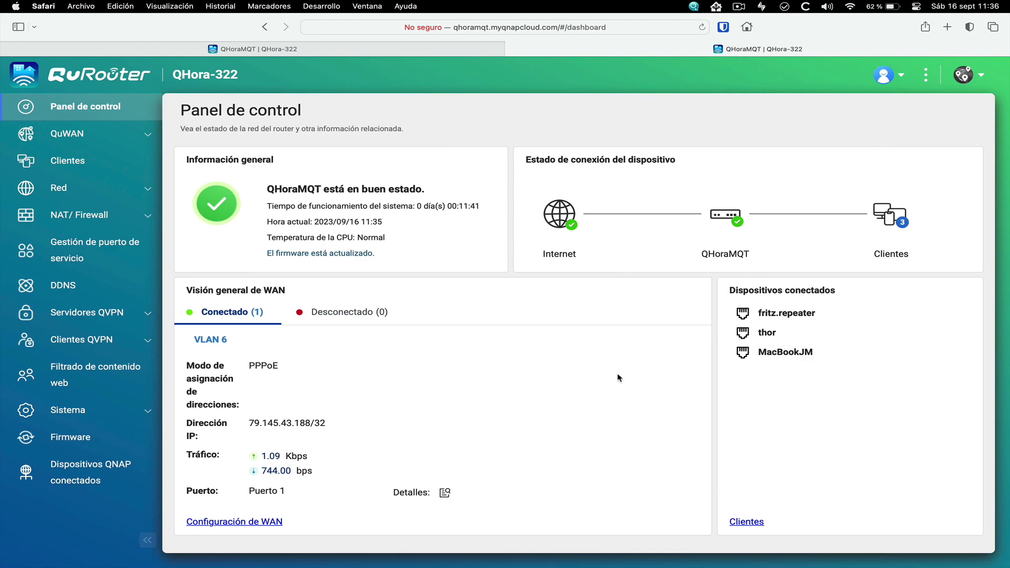
{"action": "left_click", "coordinate": [95, 472]}
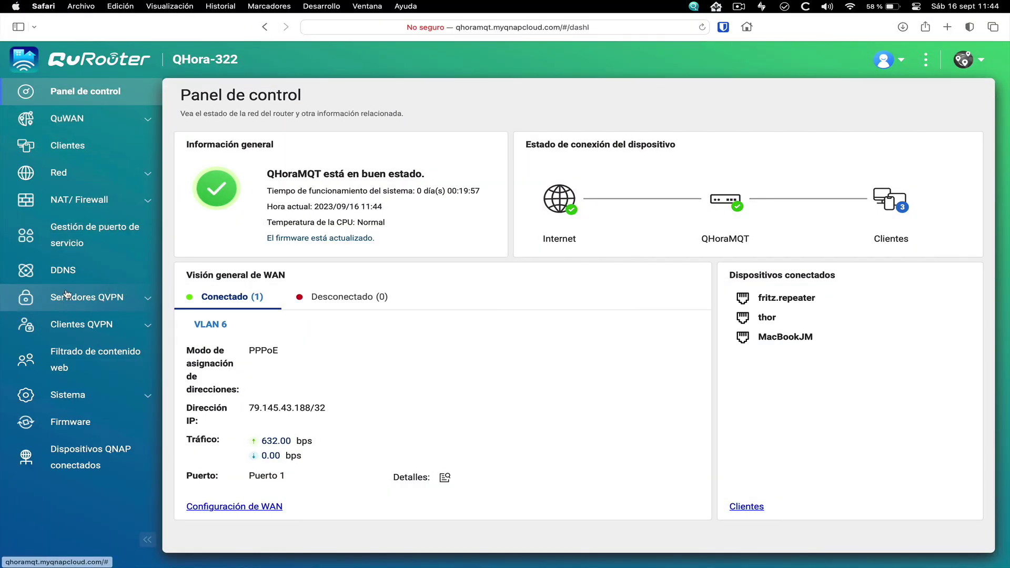
Add a WireGuard user profile 'Masqueteclas' with a generated private/public key pair
{"action": "left_click", "coordinate": [148, 303]}
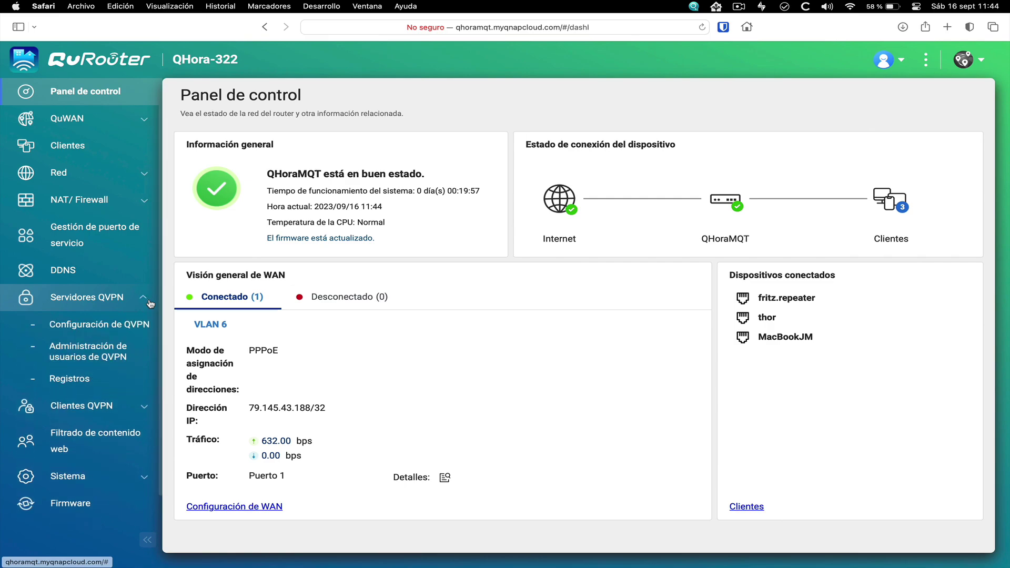
{"action": "left_click", "coordinate": [95, 356]}
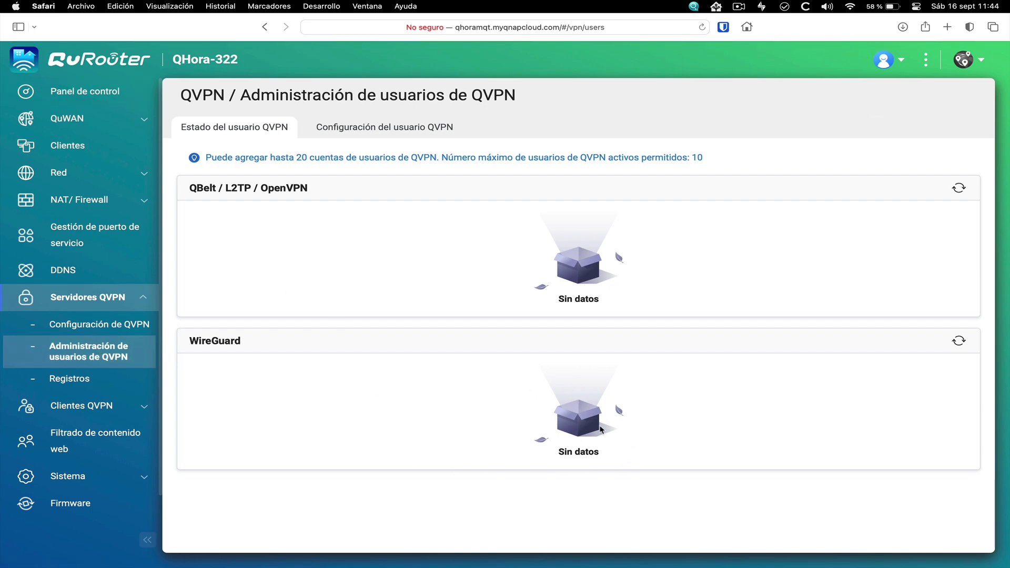
{"action": "left_click", "coordinate": [397, 129]}
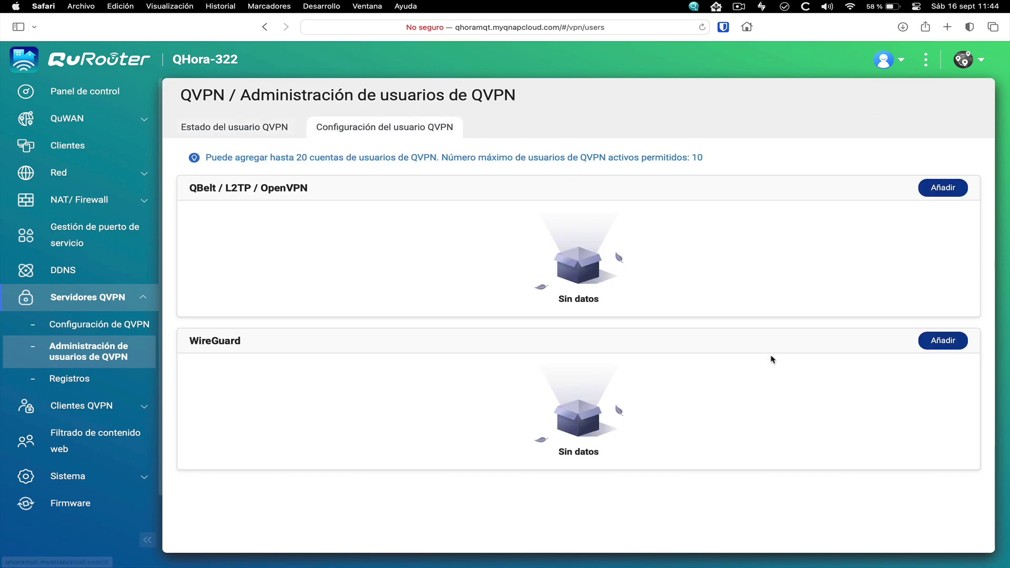
{"action": "left_click", "coordinate": [942, 343]}
{"action": "left_click", "coordinate": [414, 271]}
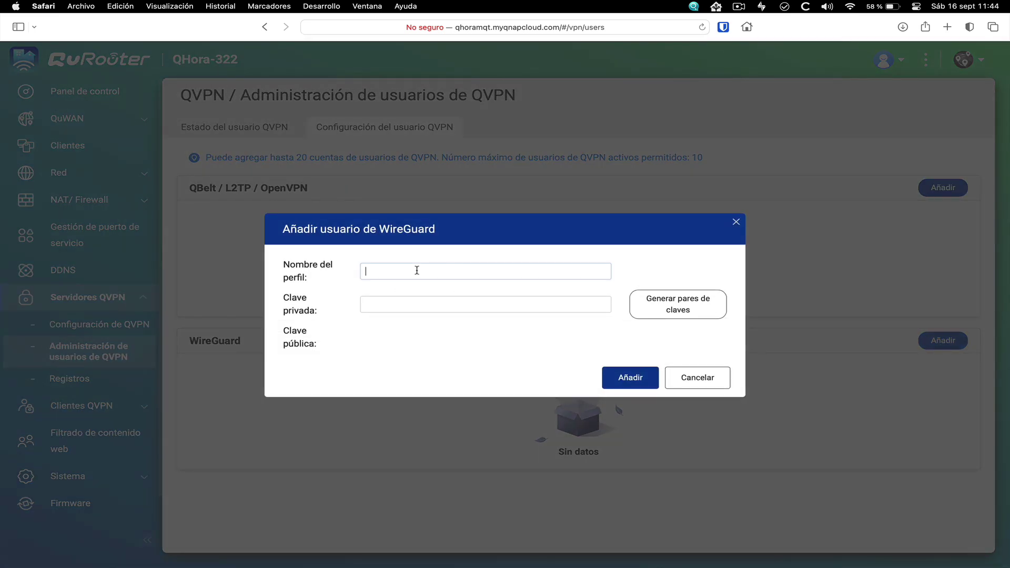
{"action": "type", "text": "Masqueteclas"}
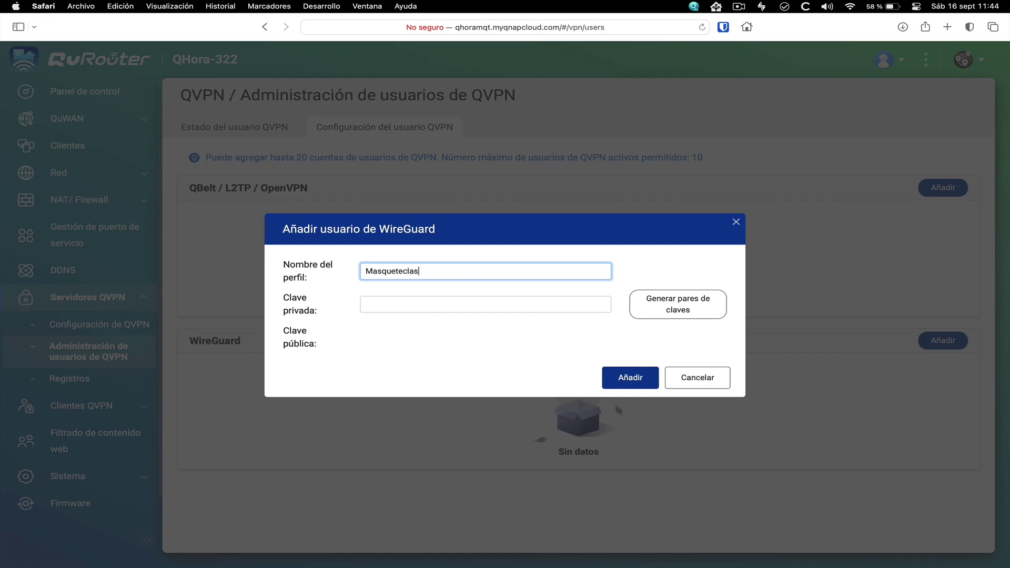
{"action": "left_click", "coordinate": [679, 308]}
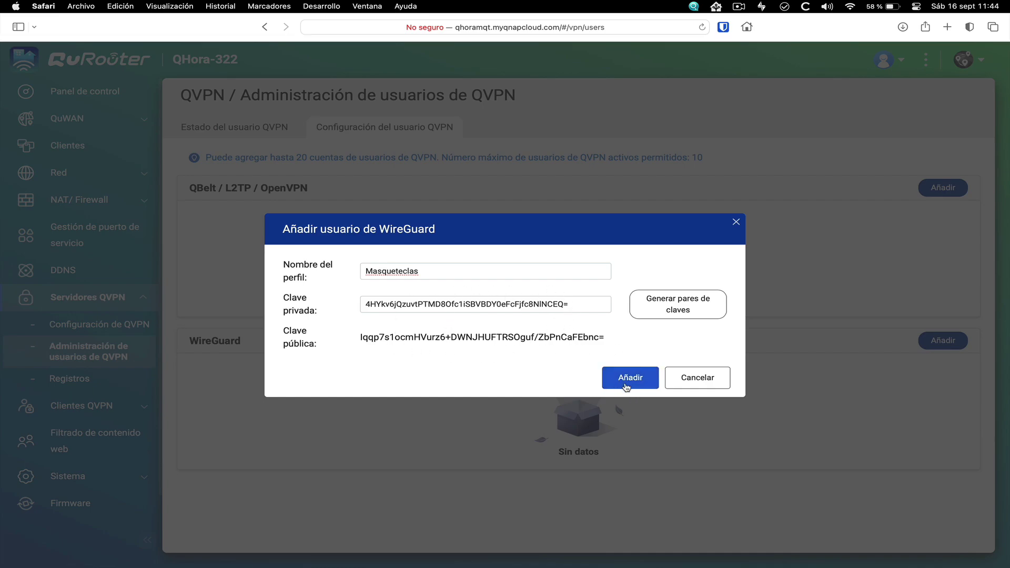
{"action": "left_click", "coordinate": [630, 384]}
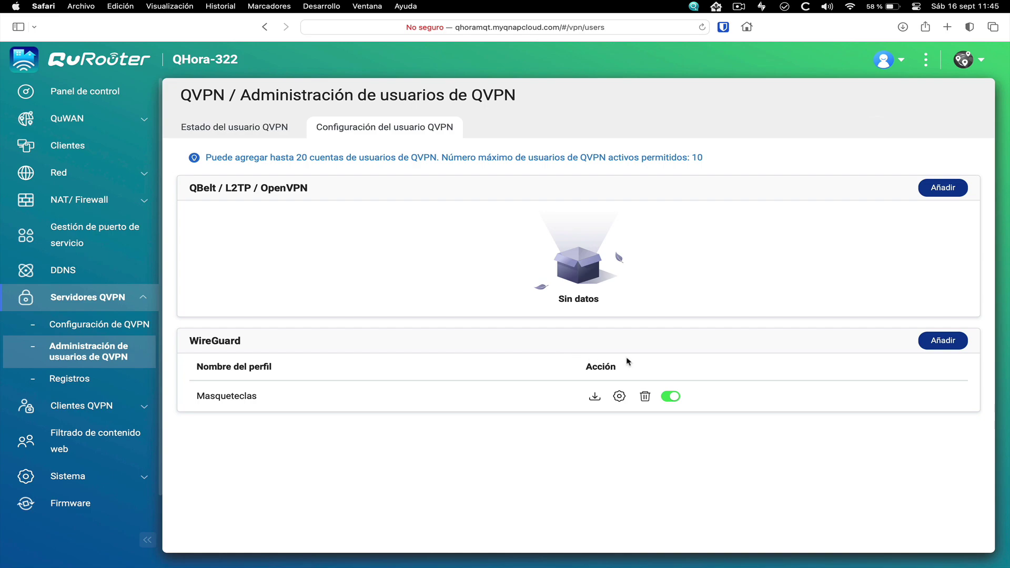
{"action": "left_click", "coordinate": [95, 326]}
Turn on the WireGuard VPN server and confirm enabling it
{"action": "left_click", "coordinate": [609, 358]}
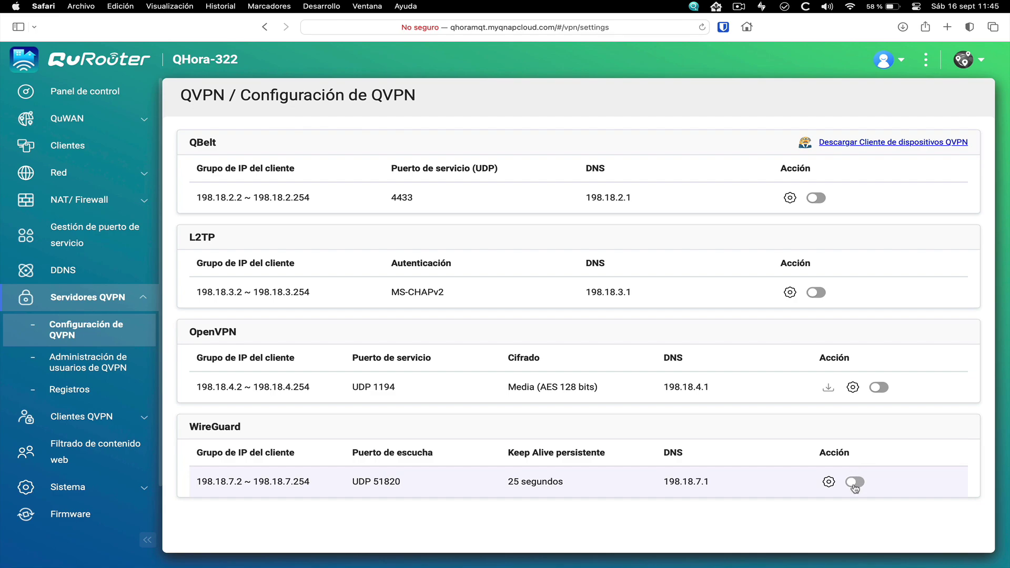
{"action": "left_click", "coordinate": [854, 482]}
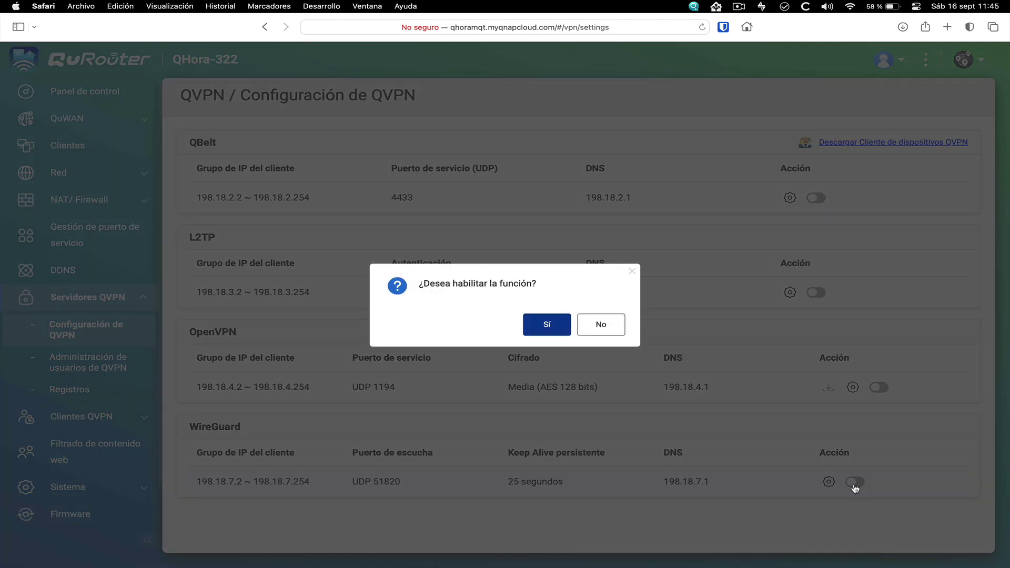
{"action": "left_click", "coordinate": [545, 337]}
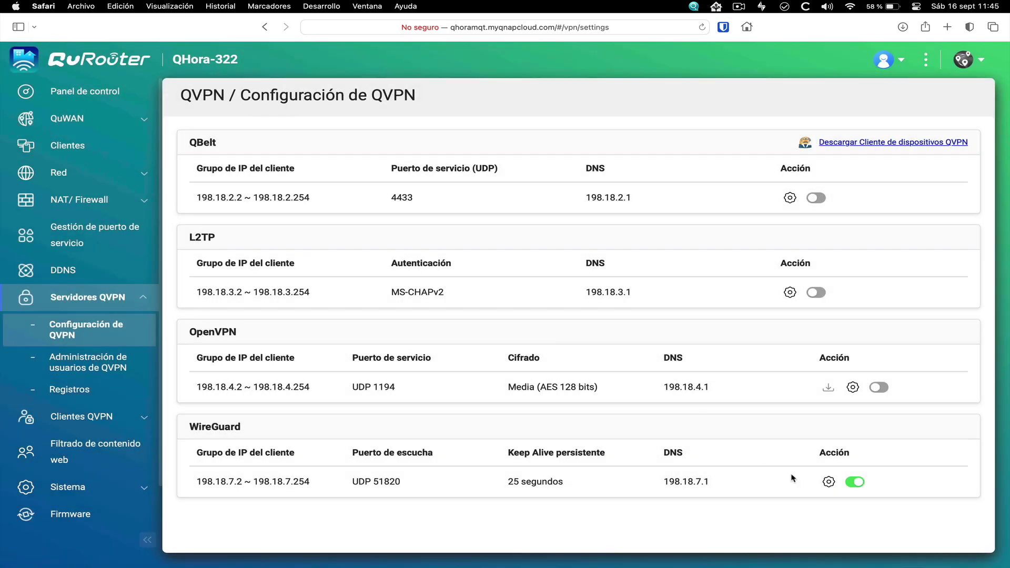
Close the WireGuard settings unchanged and go to QVPN user administration
{"action": "left_click", "coordinate": [829, 482]}
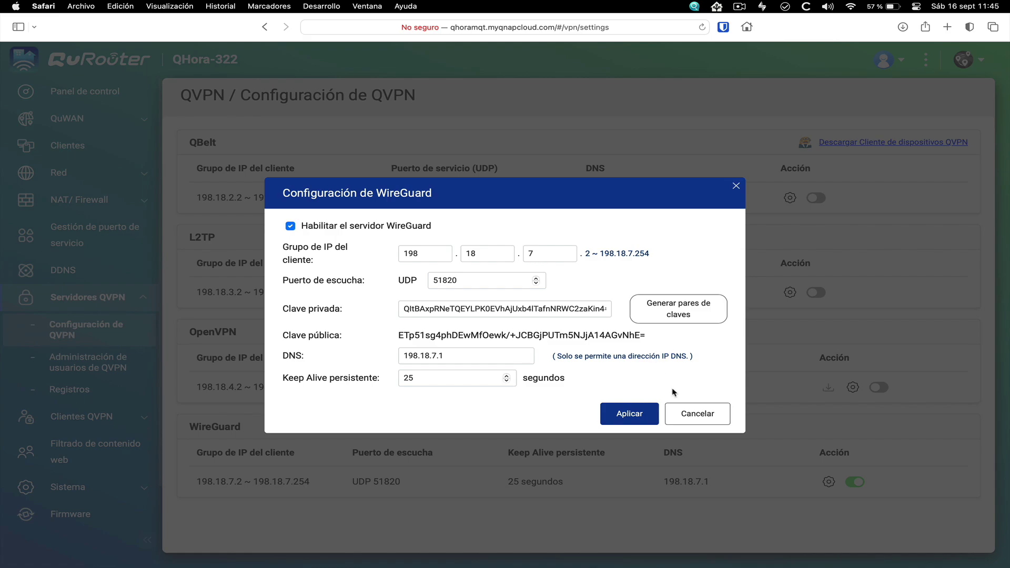
{"action": "left_click", "coordinate": [696, 414]}
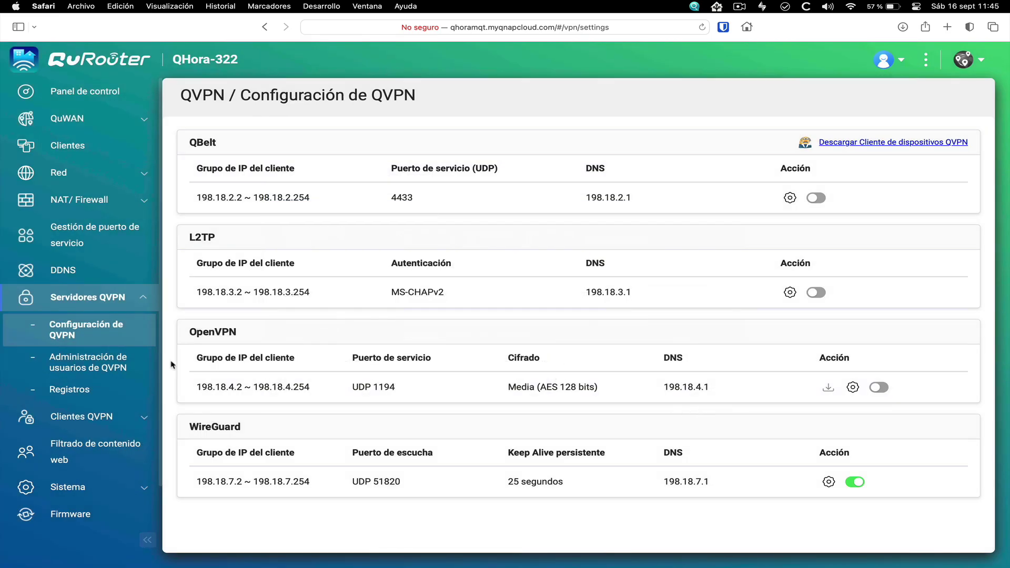
{"action": "left_click", "coordinate": [107, 365]}
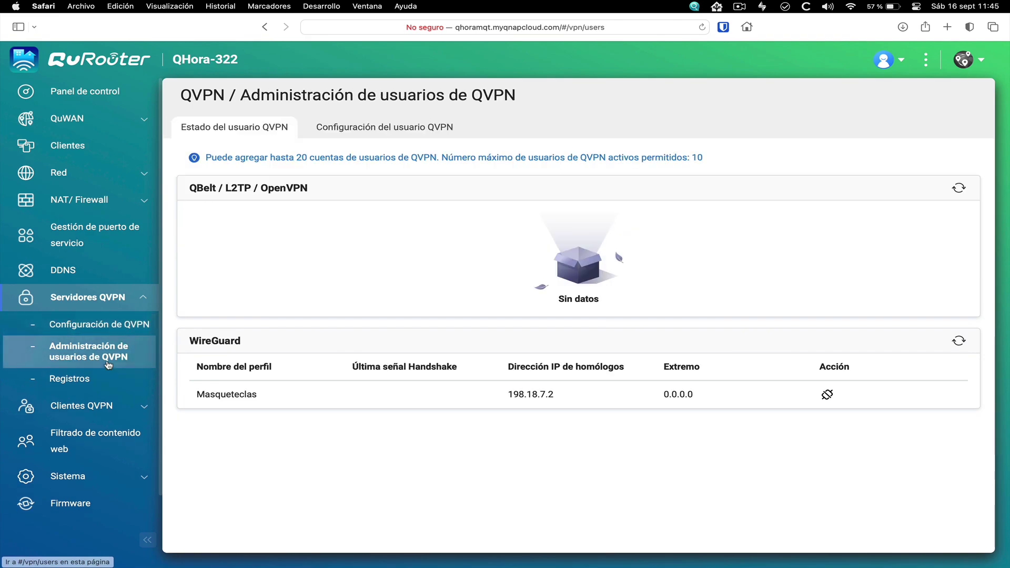
Download the Masqueteclas WireGuard config over VLAN 6 and reveal WireGuard-Masqueteclas.conf in Finder's Downloads
{"action": "left_click", "coordinate": [386, 131]}
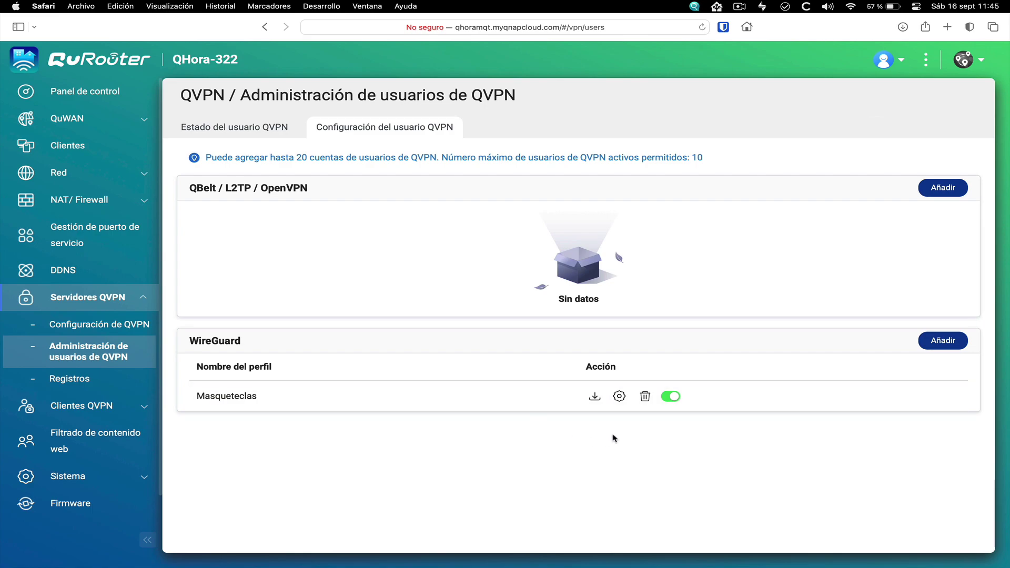
{"action": "left_click", "coordinate": [594, 398]}
{"action": "left_click", "coordinate": [515, 277]}
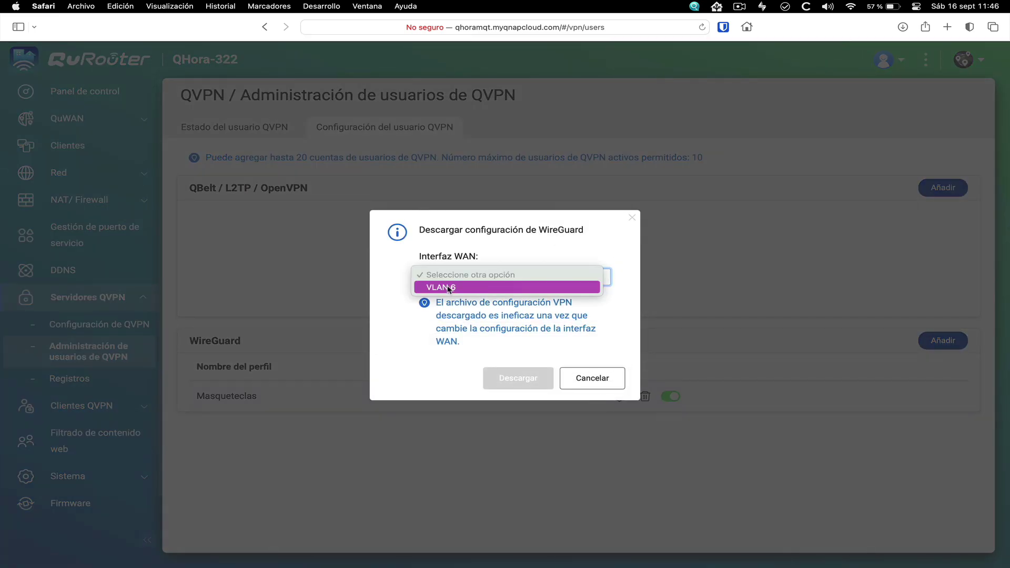
{"action": "left_click", "coordinate": [450, 287]}
{"action": "left_click", "coordinate": [516, 378]}
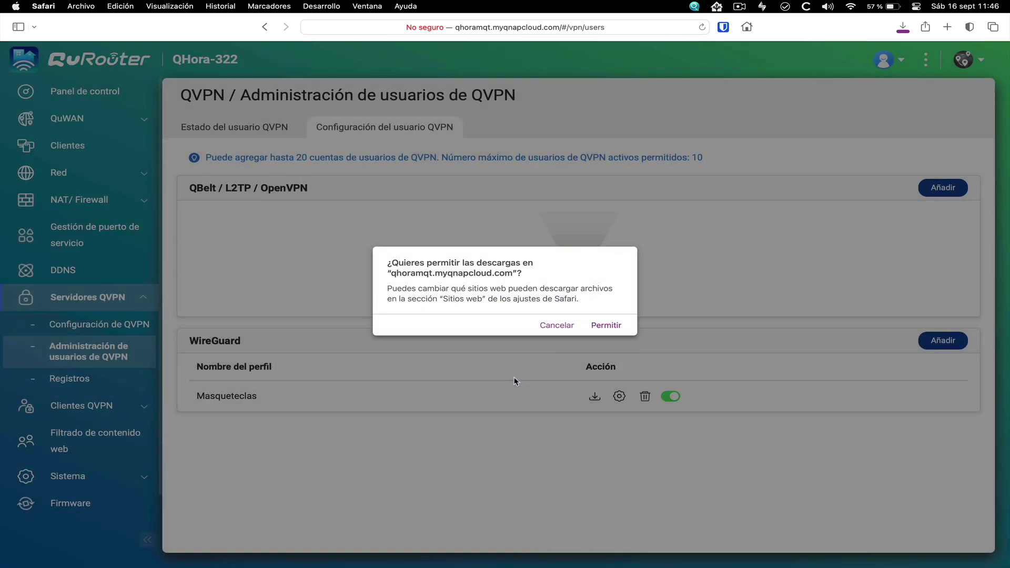
{"action": "left_click", "coordinate": [605, 325]}
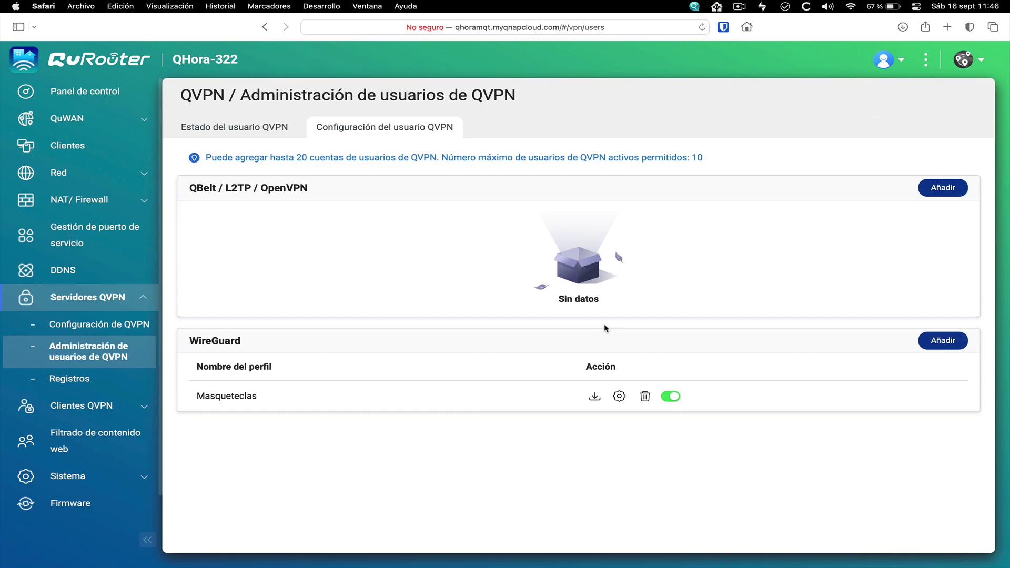
{"action": "left_click", "coordinate": [713, 545]}
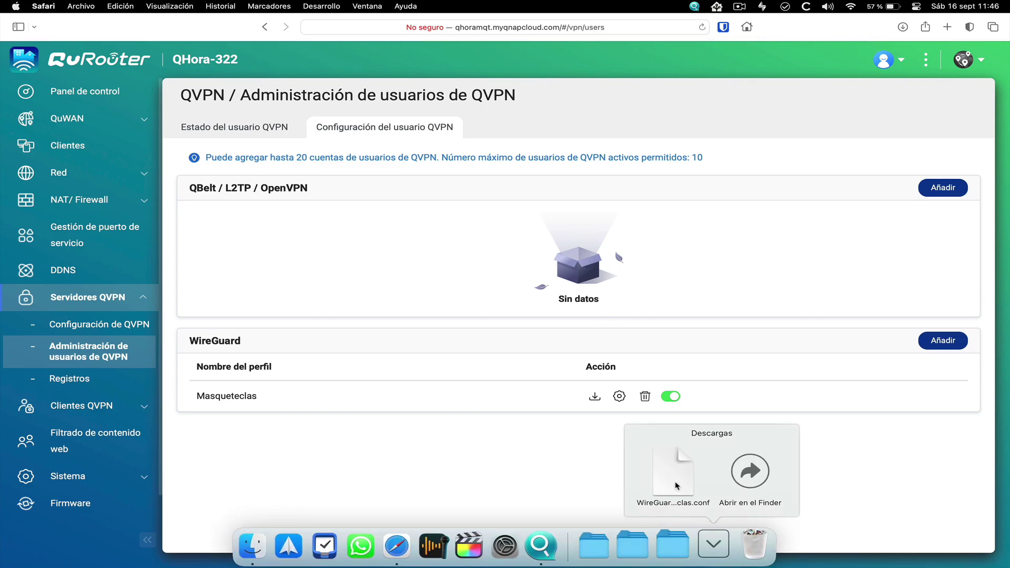
{"action": "left_click", "coordinate": [741, 471]}
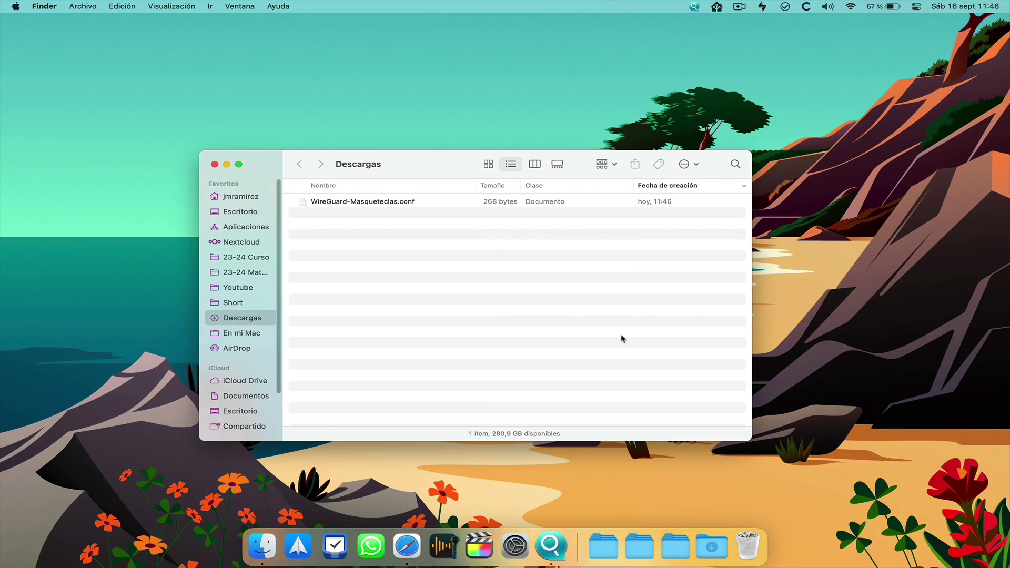
Open WireGuard-Masqueteclas.conf in TextEdit and reposition its window over Finder
{"action": "right_click", "coordinate": [383, 204]}
{"action": "mouse_move", "coordinate": [500, 220]}
{"action": "left_click", "coordinate": [602, 222]}
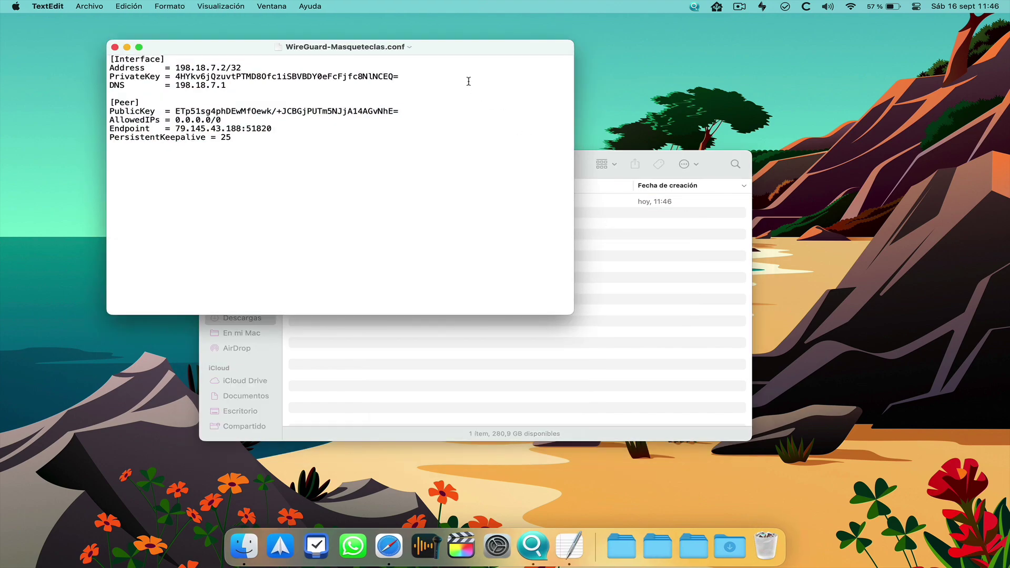
{"action": "left_click_drag", "start_coordinate": [452, 52], "coordinate": [683, 173]}
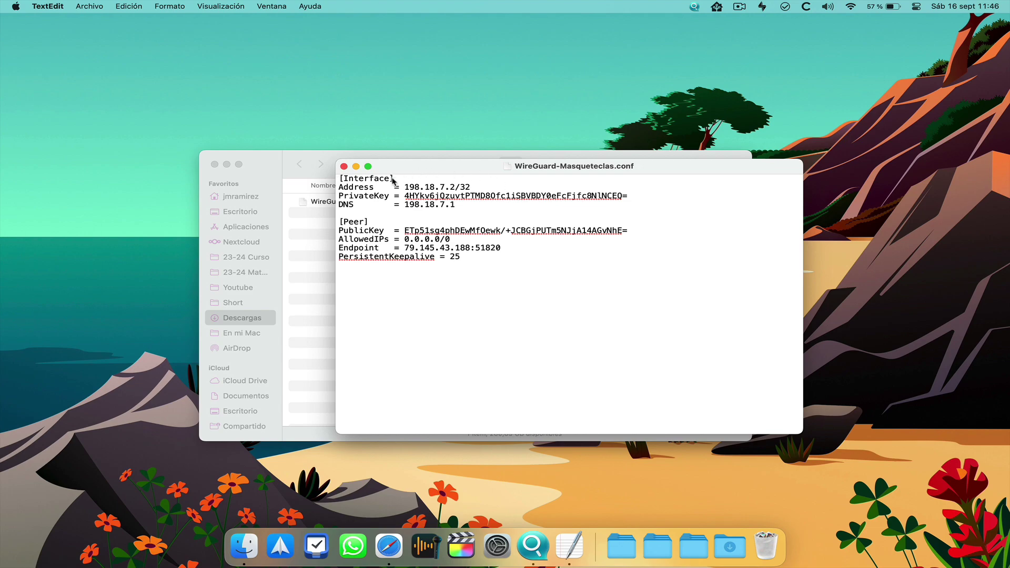
{"action": "left_click_drag", "start_coordinate": [449, 171], "coordinate": [481, 212]}
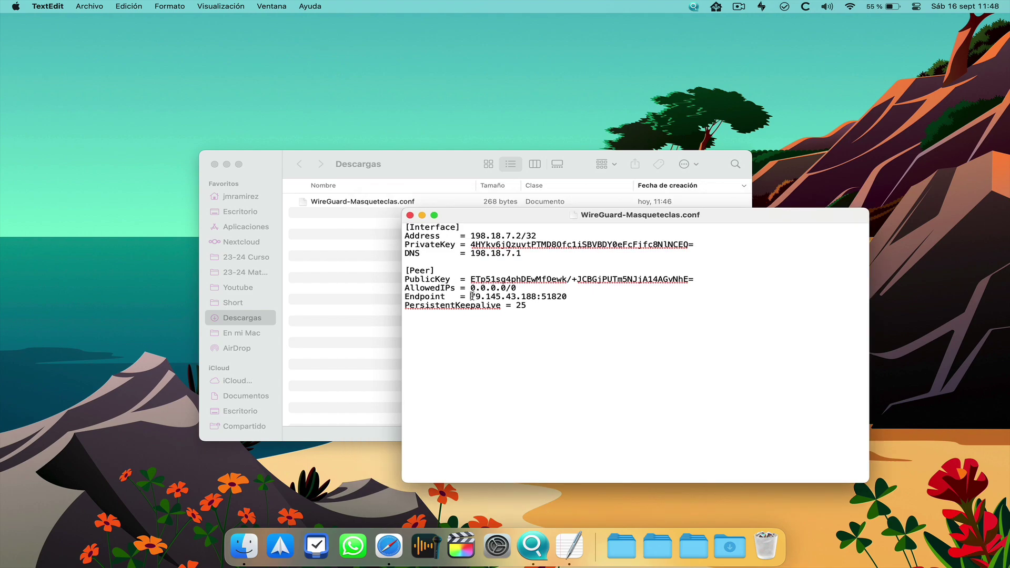
{"action": "left_click_drag", "start_coordinate": [471, 296], "coordinate": [536, 297]}
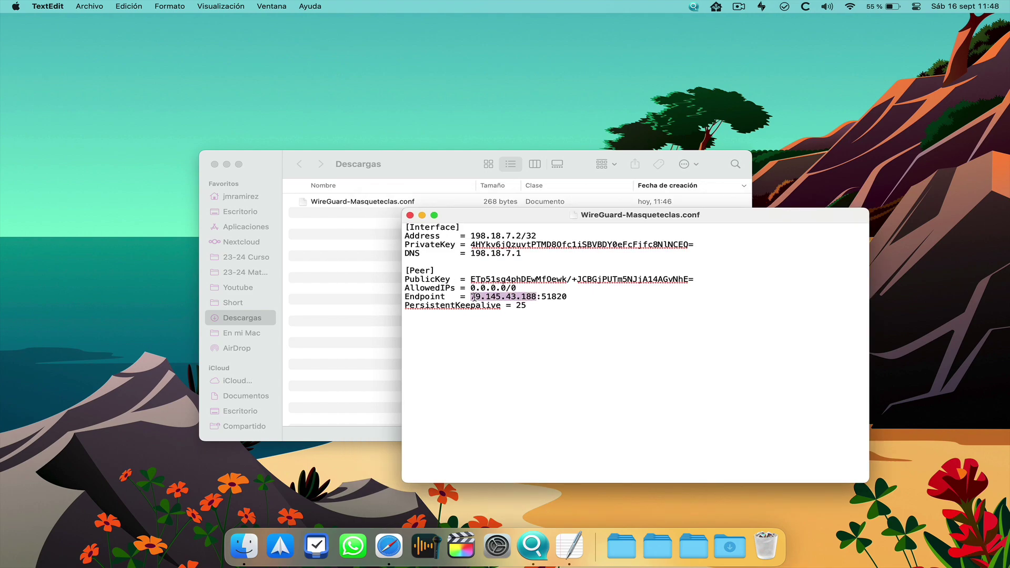
{"action": "left_click_drag", "start_coordinate": [471, 296], "coordinate": [537, 295]}
{"action": "left_click", "coordinate": [507, 297]}
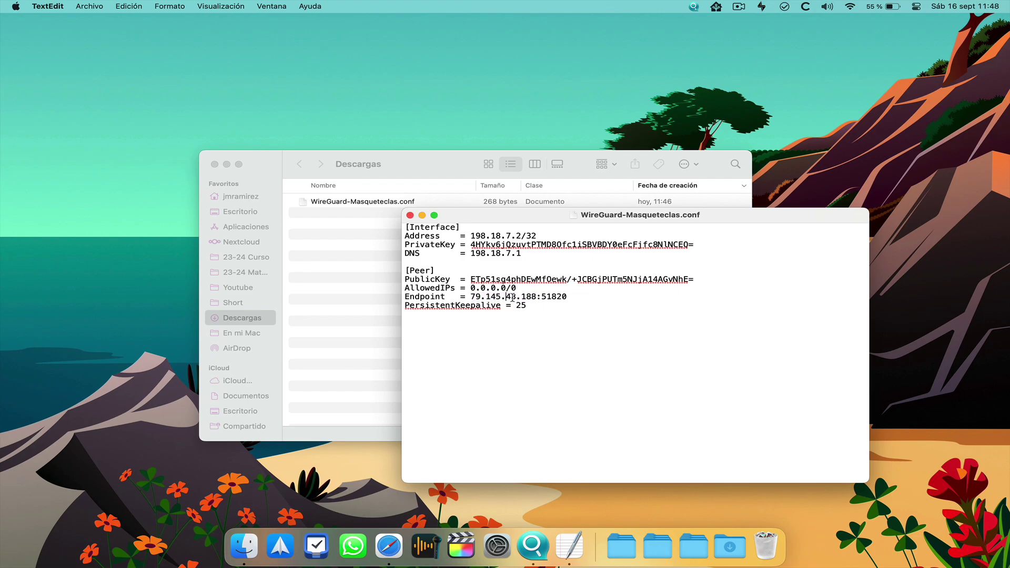
{"action": "key", "text": "super+Tab"}
Copy the router's myqnapcloud host name from Safari's address bar
{"action": "left_click", "coordinate": [474, 27]}
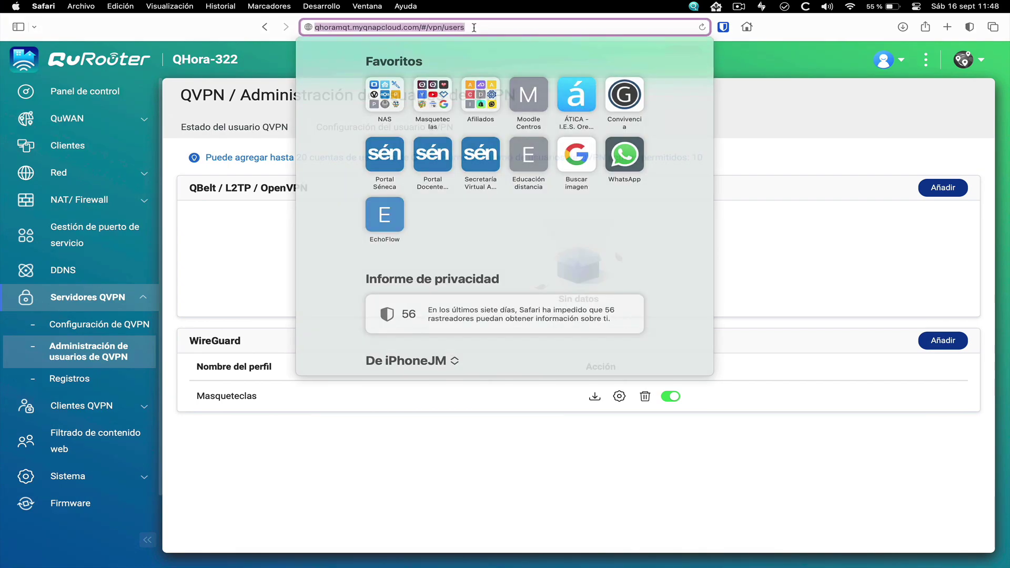
{"action": "left_click", "coordinate": [417, 27]}
{"action": "left_click_drag", "start_coordinate": [419, 28], "coordinate": [314, 30]}
{"action": "right_click", "coordinate": [348, 27]}
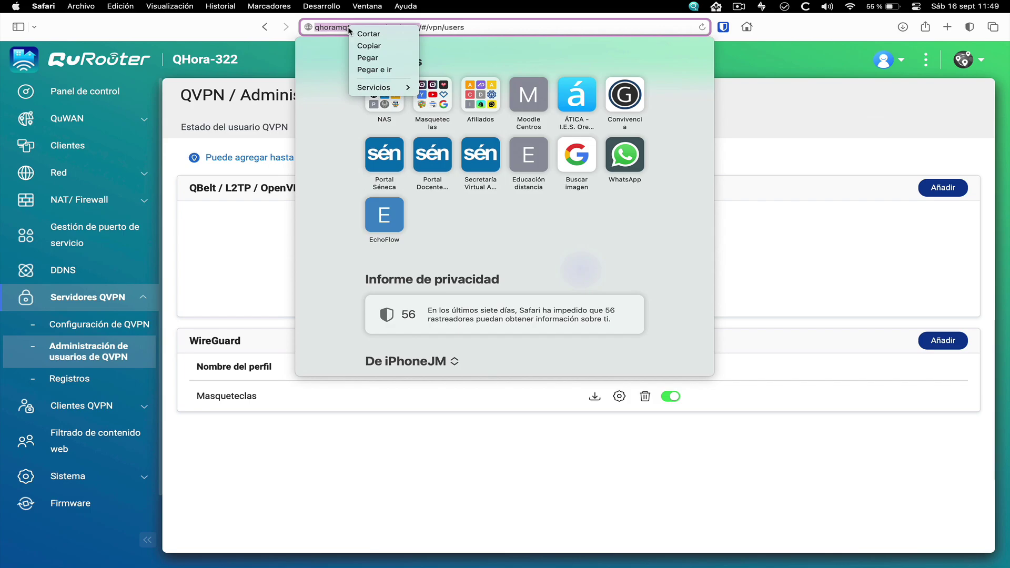
{"action": "left_click", "coordinate": [360, 46]}
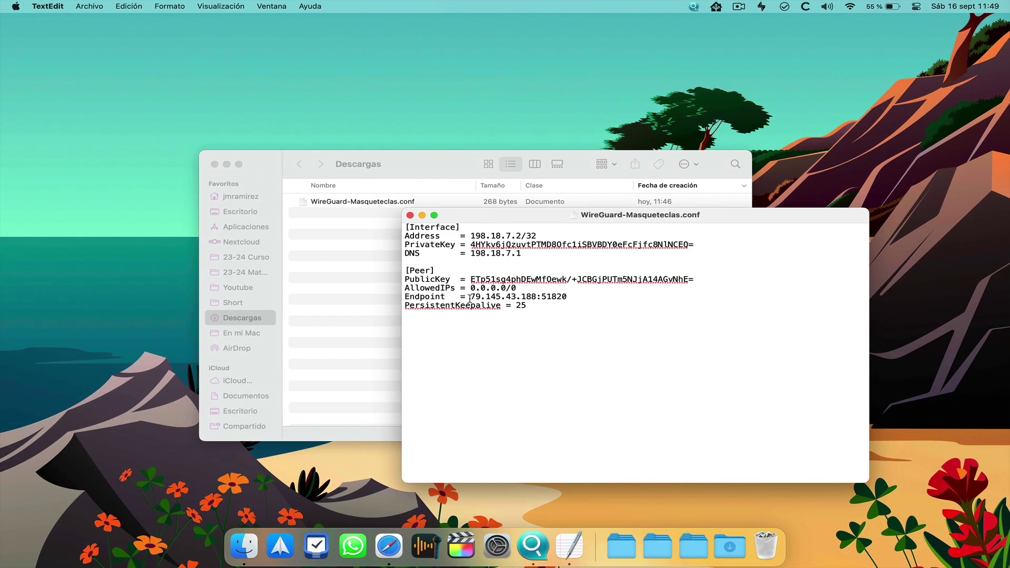
Replace the Endpoint IP with qhoramqt.myqnapcloud.com, keeping port 51820, and save the file
{"action": "right_click", "coordinate": [469, 298]}
{"action": "left_click", "coordinate": [568, 363]}
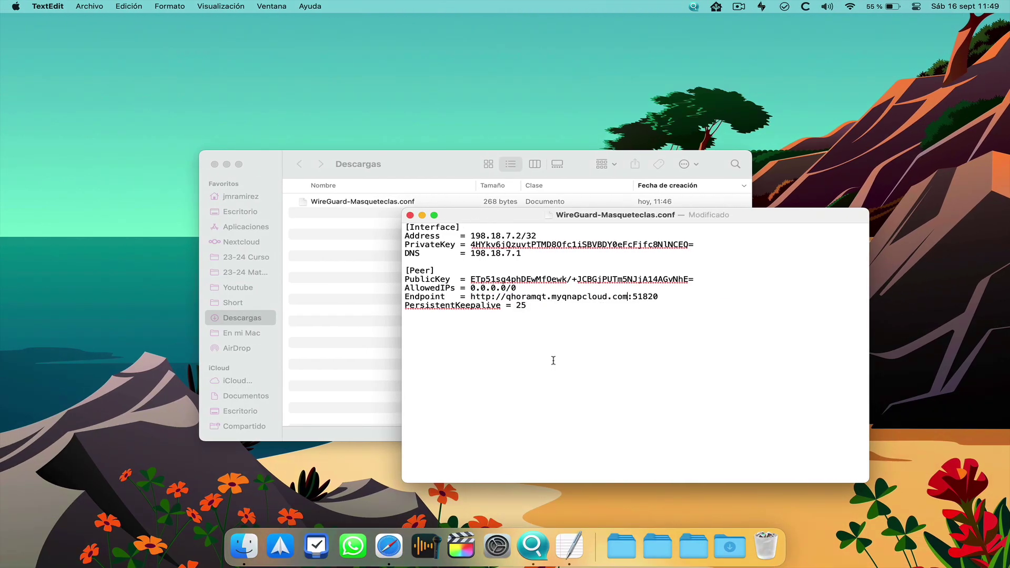
{"action": "key", "text": "alt+Left"}
{"action": "key", "text": "alt+Left"}
{"action": "key", "text": "alt+Left"}
{"action": "key", "text": "BackSpace"}
{"action": "key", "text": "BackSpace"}
{"action": "key", "text": "BackSpace"}
{"action": "key", "text": "BackSpace"}
{"action": "key", "text": "BackSpace"}
{"action": "key", "text": "BackSpace"}
{"action": "key", "text": "BackSpace"}
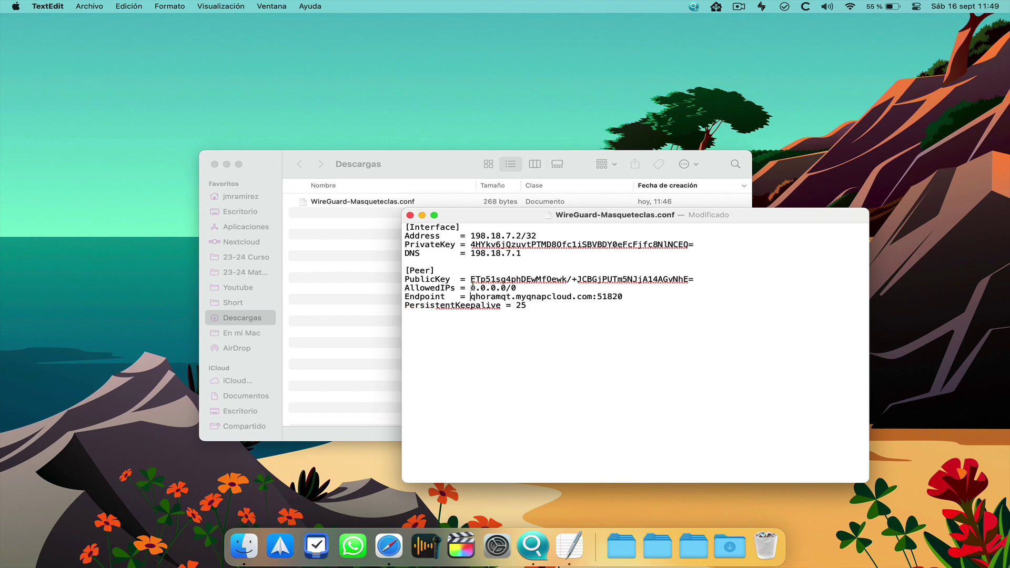
{"action": "left_click", "coordinate": [94, 6]}
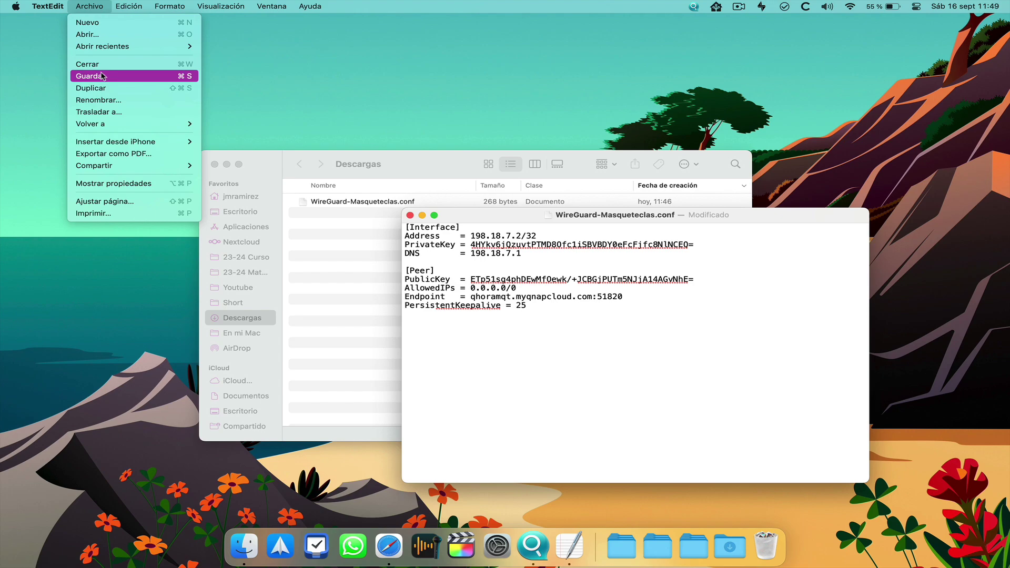
{"action": "left_click", "coordinate": [101, 76]}
{"action": "left_click", "coordinate": [539, 304]}
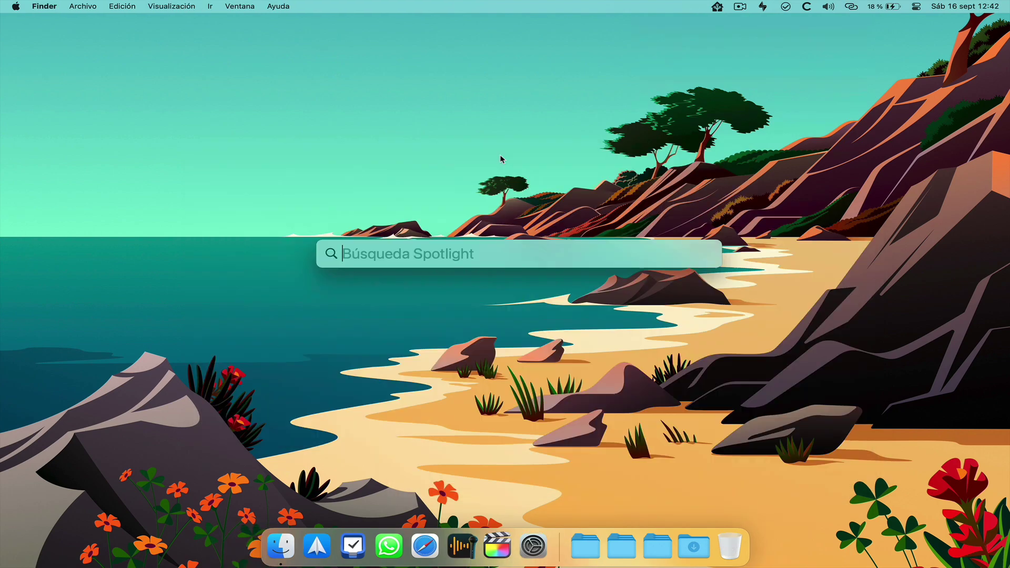
Launch WireGuard via Spotlight, import WireGuard-Masqueteclas.conf, allow the VPN configuration and activate the tunnel
{"action": "type", "text": "wireGuard"}
{"action": "key", "text": "Escape"}
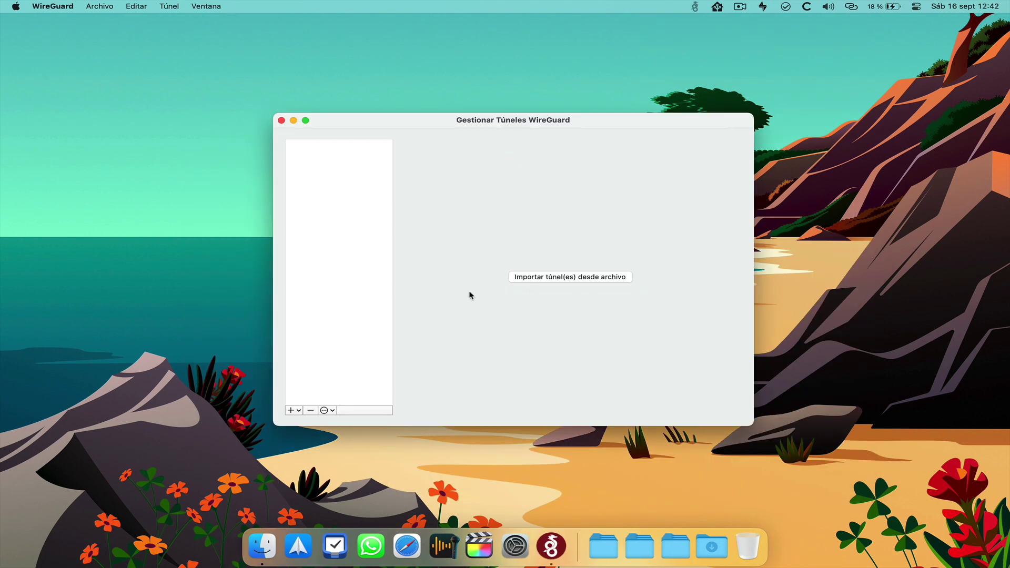
{"action": "left_click", "coordinate": [558, 279]}
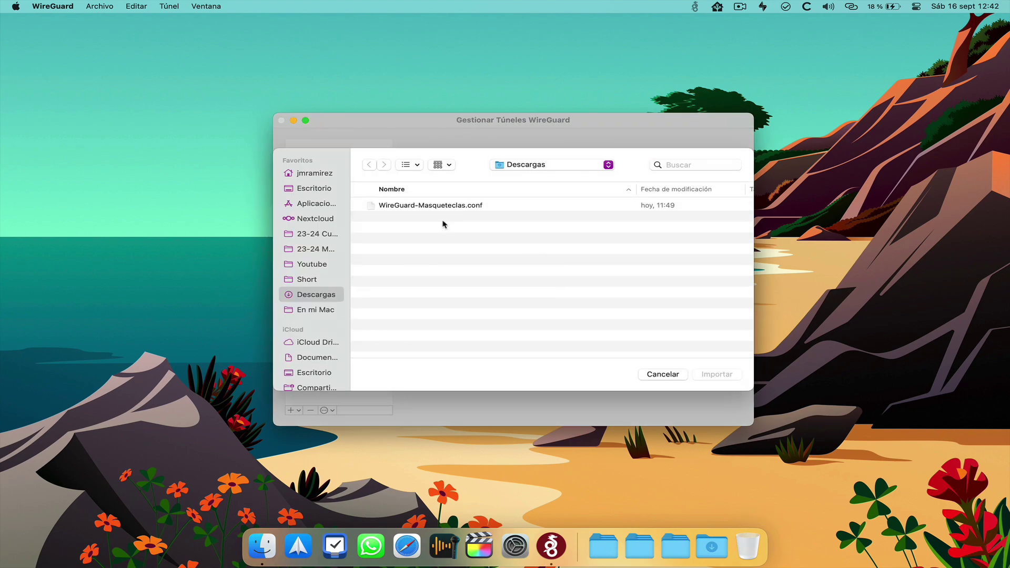
{"action": "left_click", "coordinate": [430, 208]}
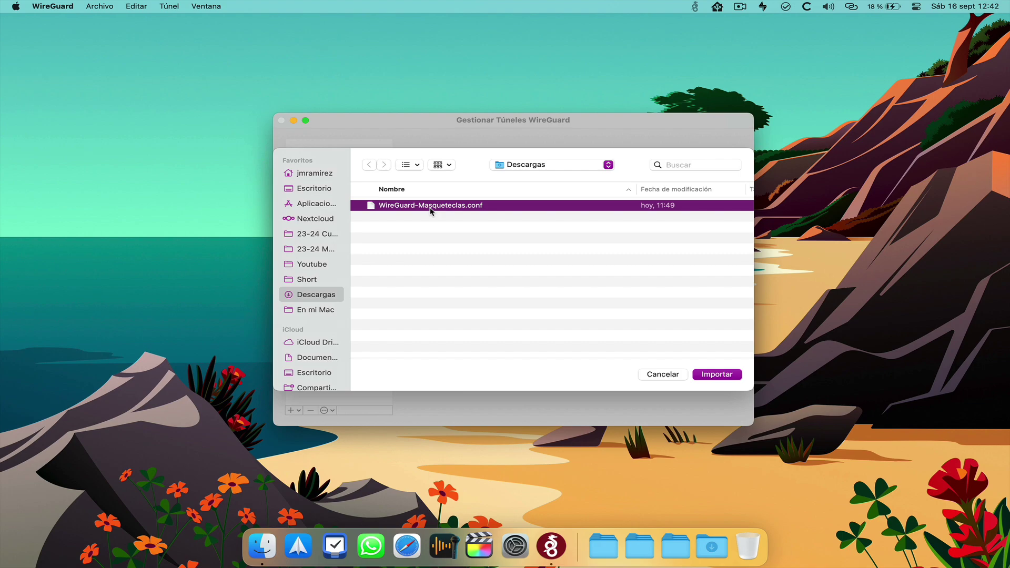
{"action": "left_click", "coordinate": [725, 377]}
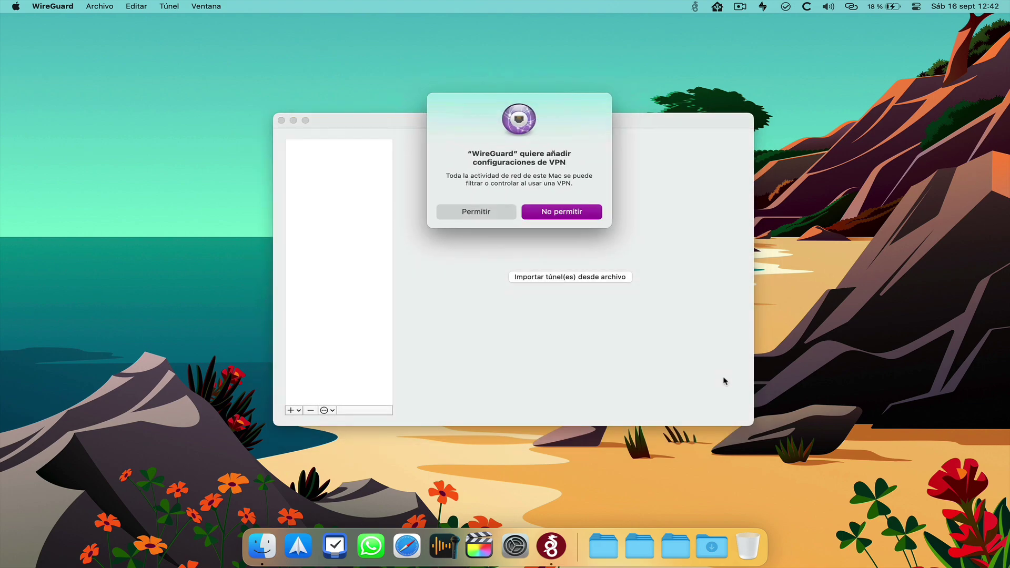
{"action": "left_click", "coordinate": [476, 212]}
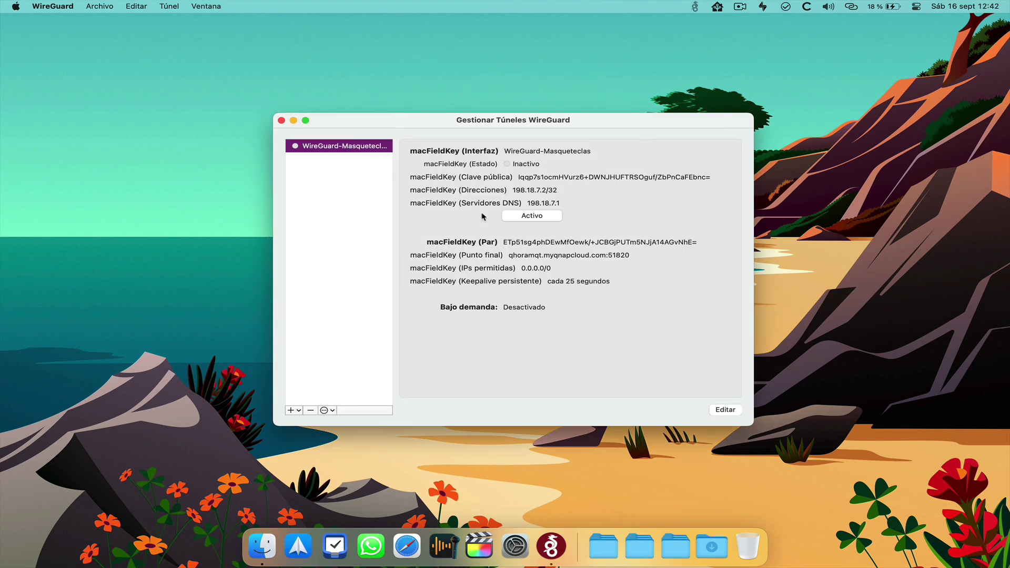
{"action": "left_click", "coordinate": [529, 216]}
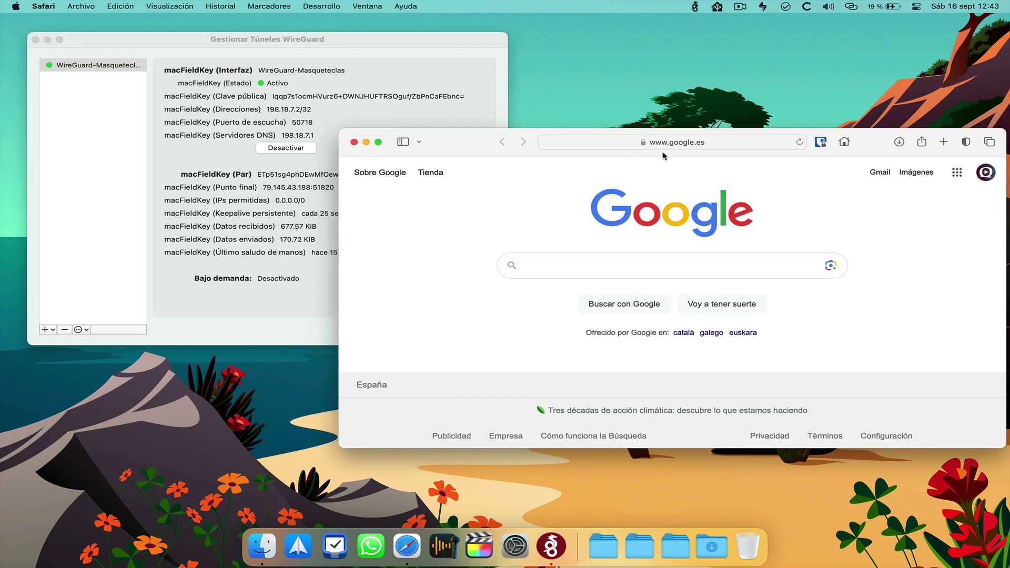
Open the NAS at 192.168.100.101:8080 and sign in with the user's username and password
{"action": "left_click", "coordinate": [685, 142]}
{"action": "key", "text": "BackSpace"}
{"action": "type", "text": "192"}
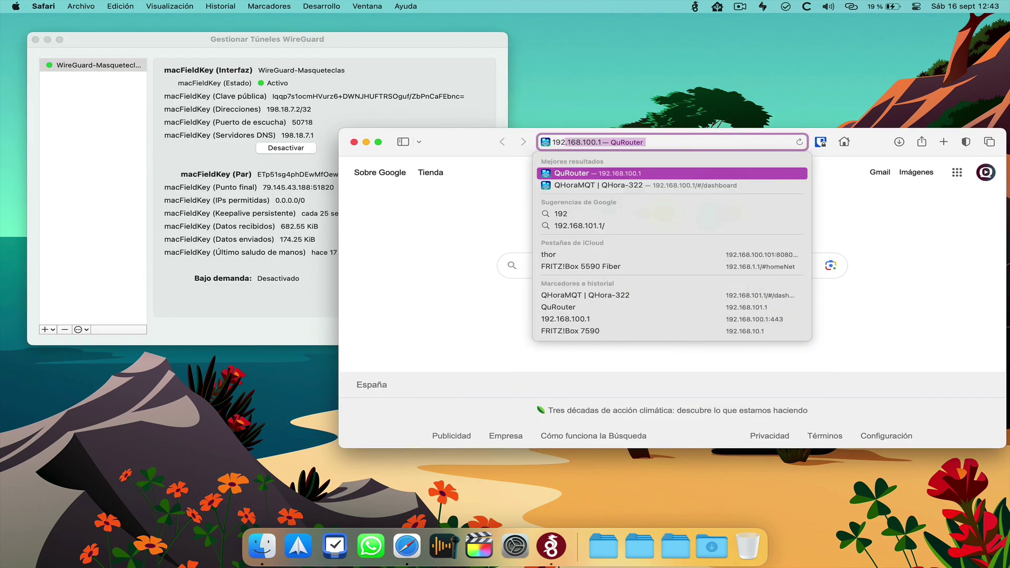
{"action": "type", "text": ".168.100.1"}
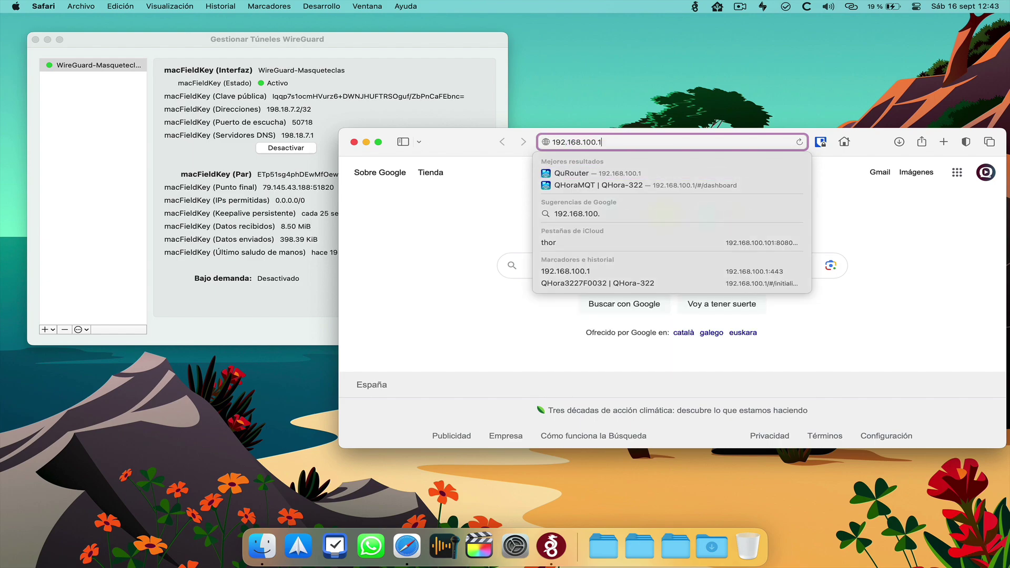
{"action": "type", "text": "01:8080"}
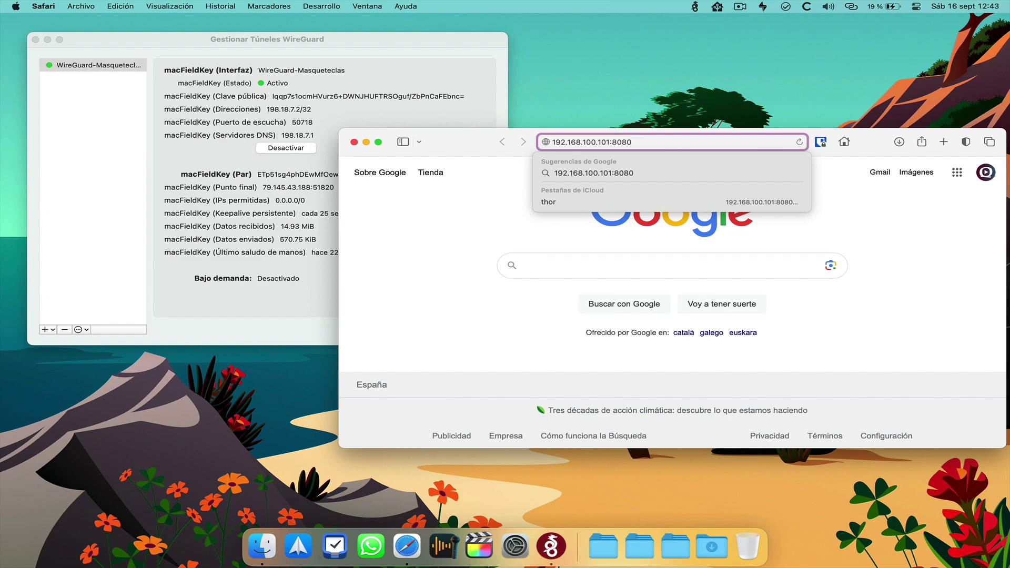
{"action": "key", "text": "Return"}
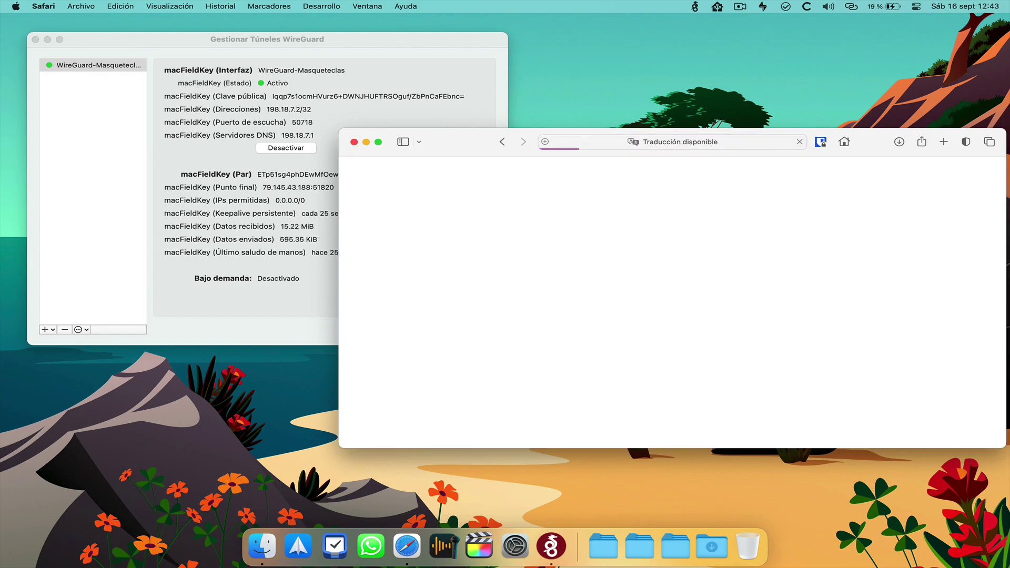
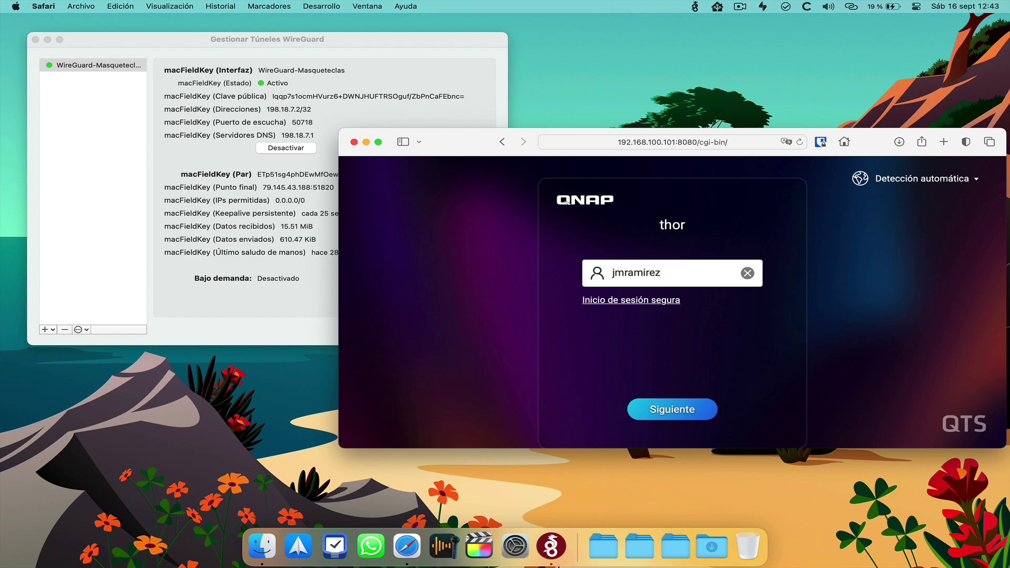
{"action": "key", "text": "Return"}
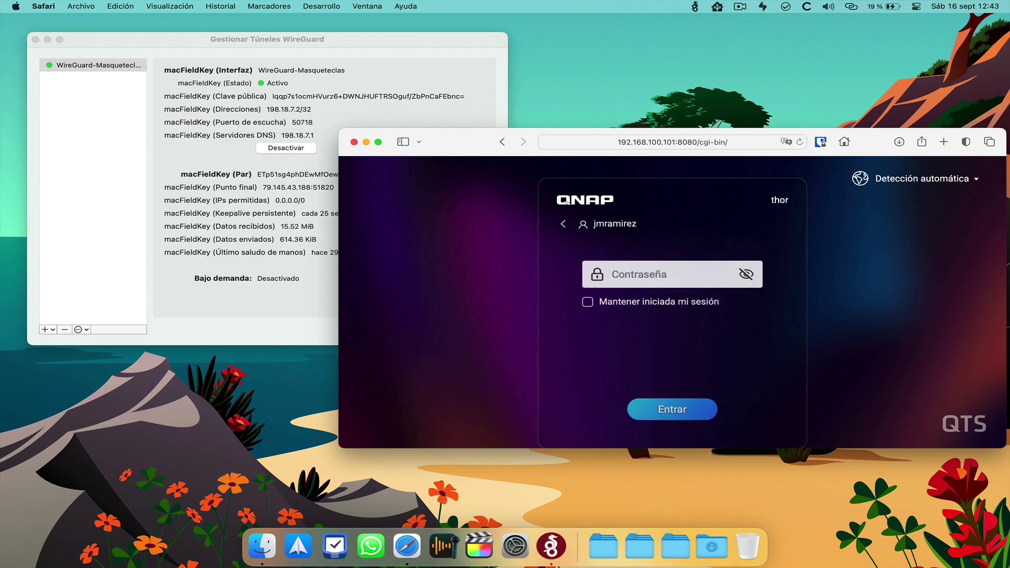
{"action": "type", "text": "********"}
{"action": "key", "text": "Return"}
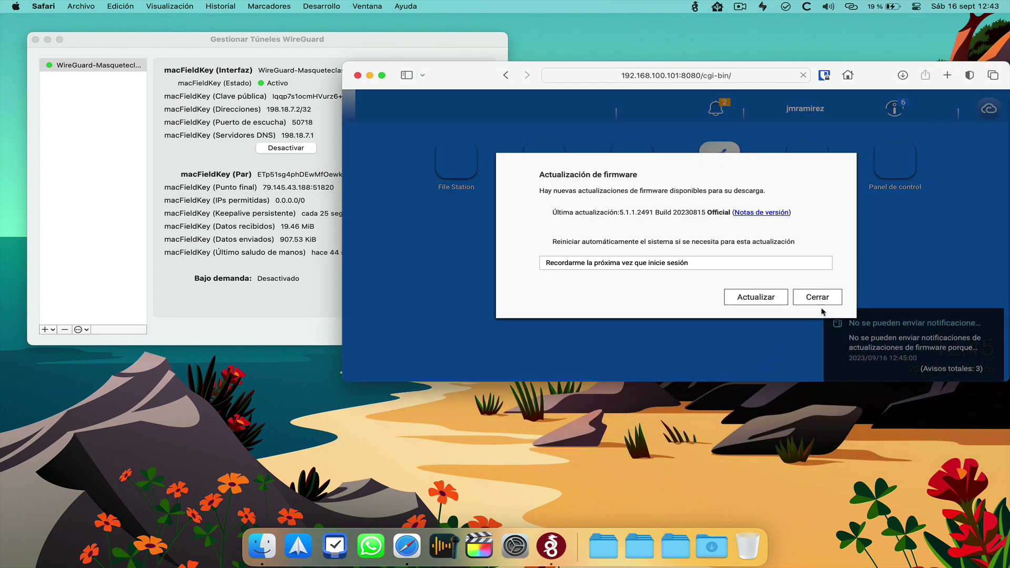
Dismiss the firmware notice and browse 1ASIR's Juego, Kali ADRA, Ubuntu Docker and Img ISOS folders
{"action": "left_click", "coordinate": [817, 297]}
{"action": "left_click_drag", "start_coordinate": [700, 382], "coordinate": [684, 475]}
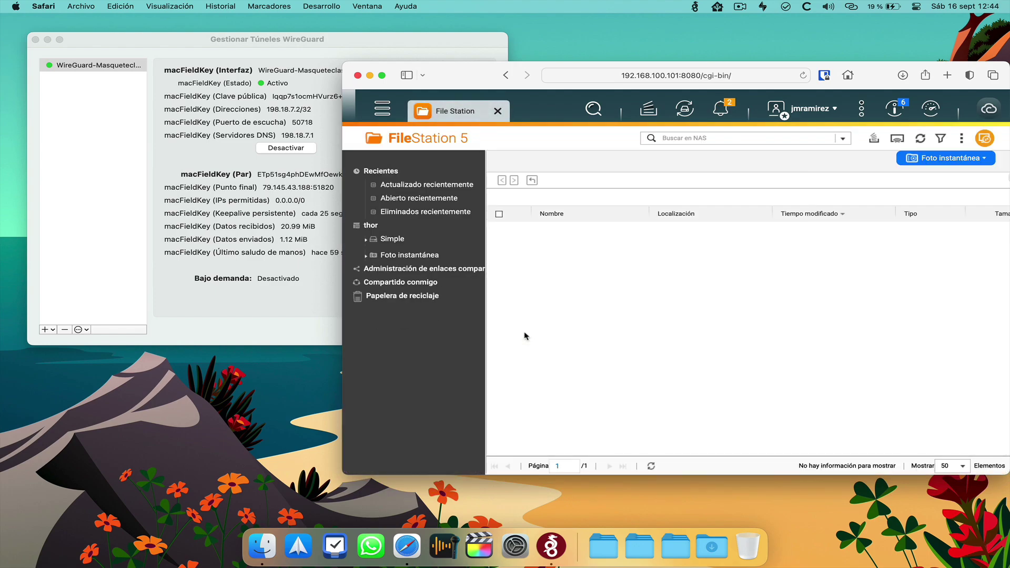
{"action": "left_click", "coordinate": [392, 239]}
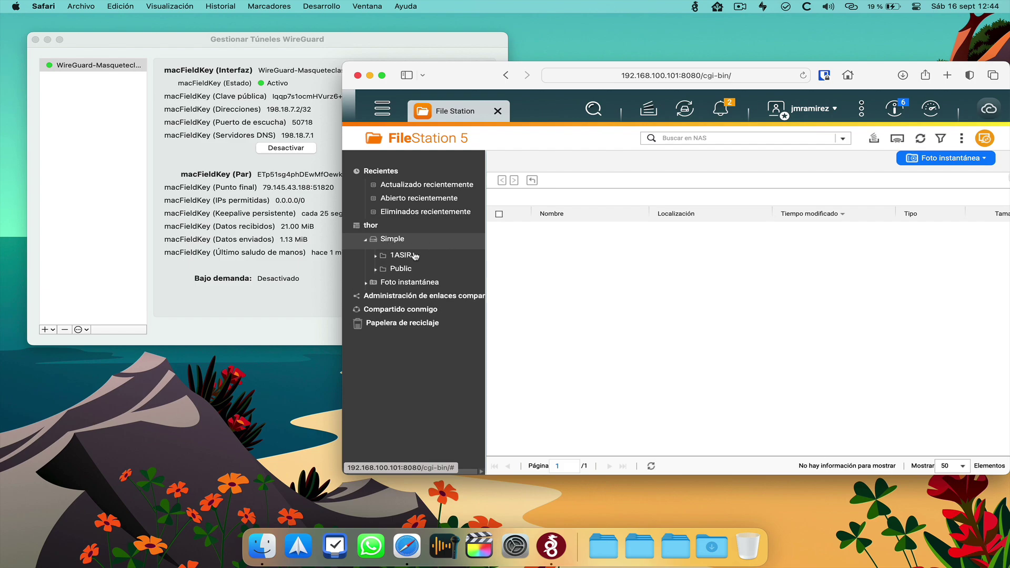
{"action": "left_click", "coordinate": [412, 256]}
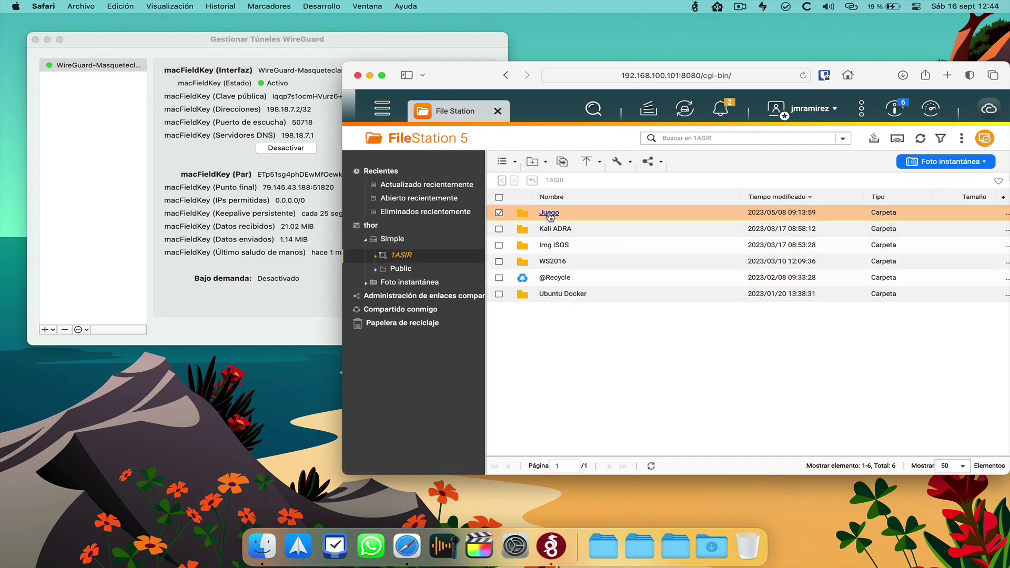
{"action": "double_click", "coordinate": [549, 215]}
{"action": "left_click", "coordinate": [418, 310]}
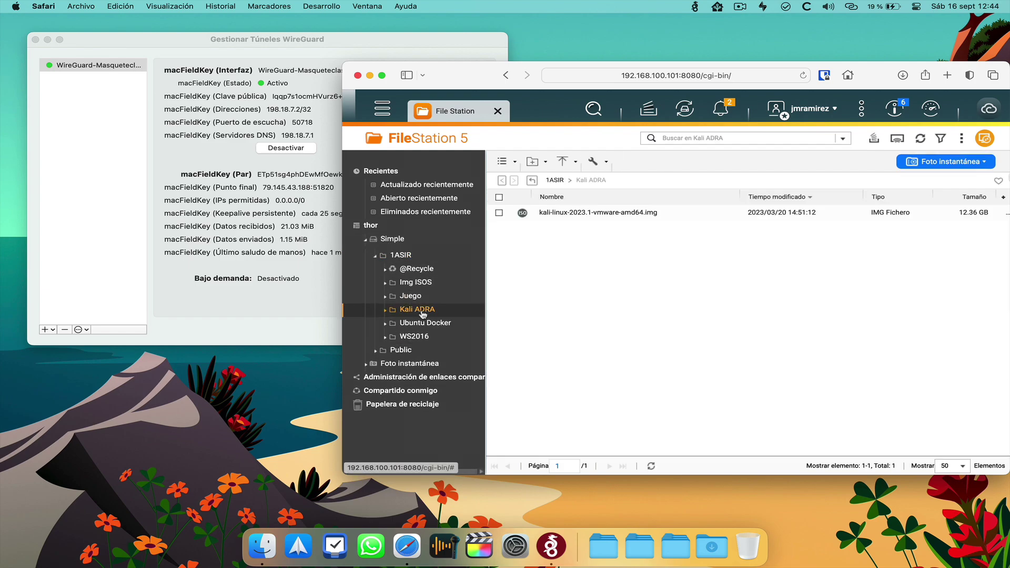
{"action": "left_click", "coordinate": [424, 322]}
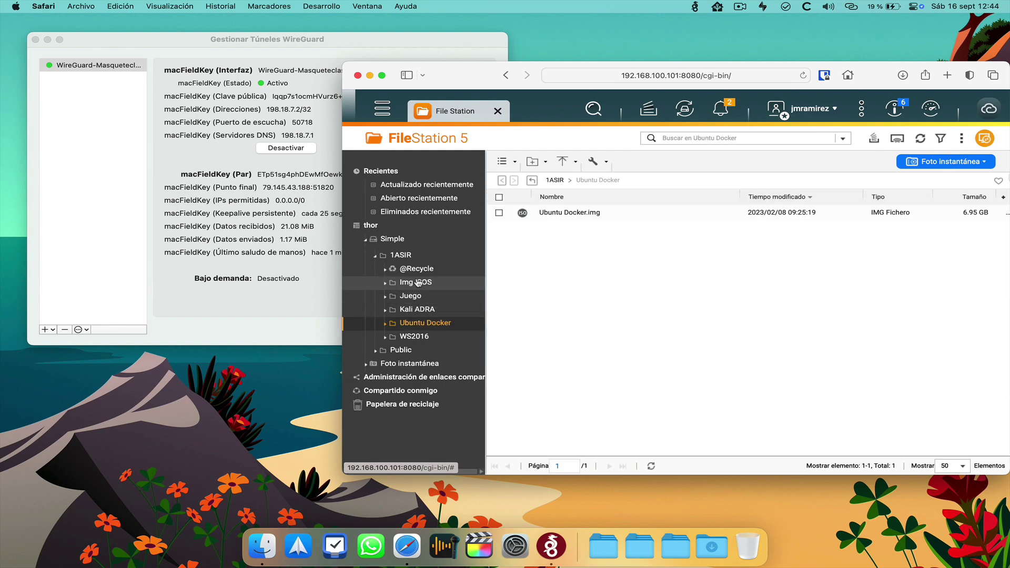
{"action": "left_click", "coordinate": [417, 277]}
{"action": "left_click", "coordinate": [418, 256]}
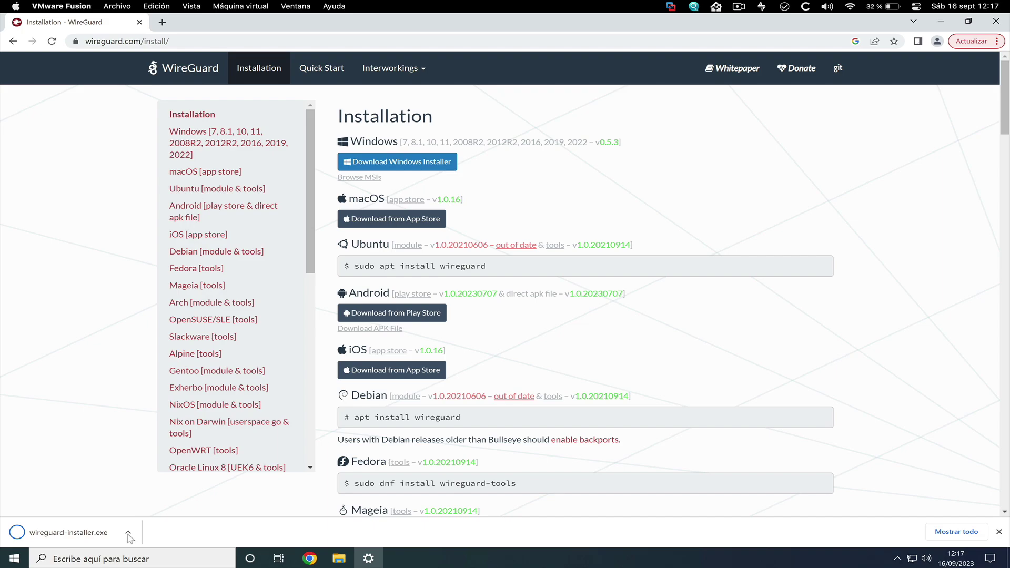
Run wireguard-installer.exe and approve the UAC prompt
{"action": "left_click", "coordinate": [155, 536]}
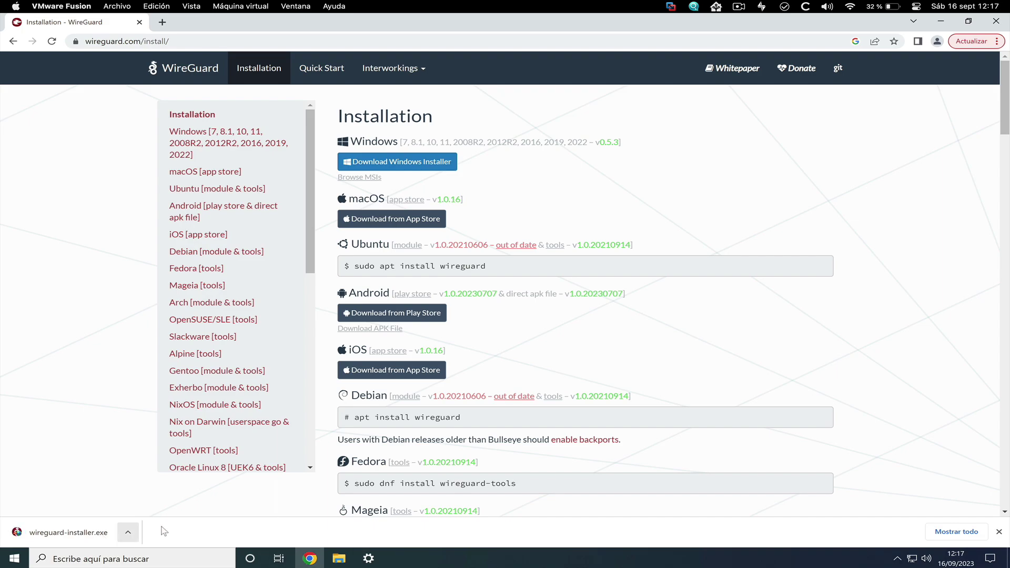
{"action": "left_click", "coordinate": [63, 534]}
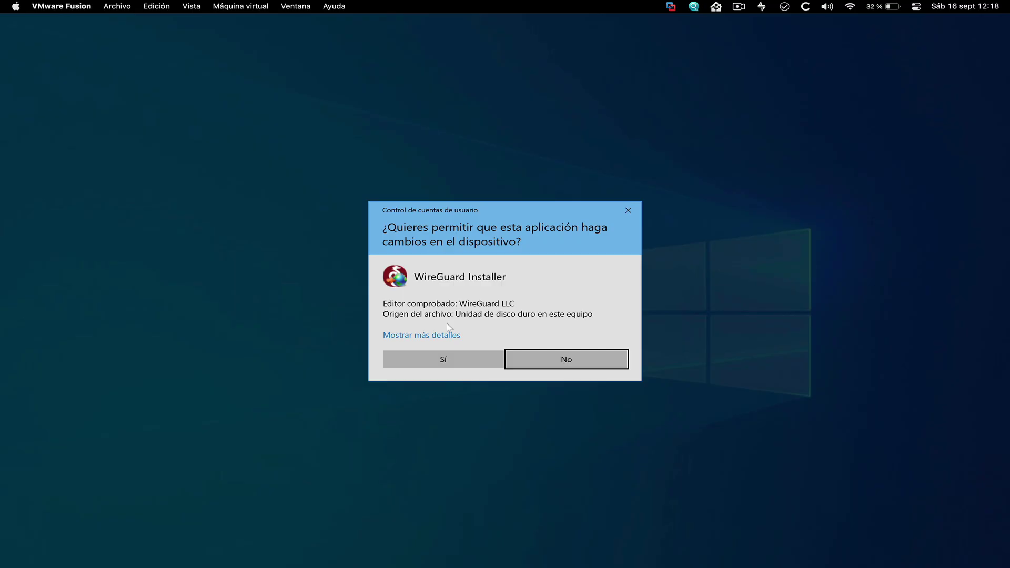
{"action": "left_click", "coordinate": [454, 362]}
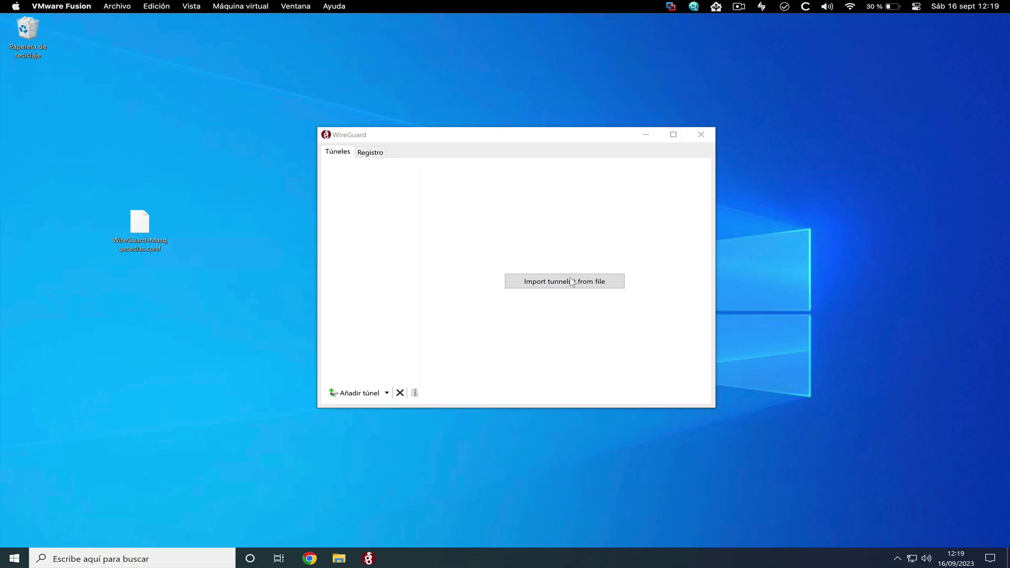
Import the Masqueteclas .conf from the Escritorio folder and activate the tunnel
{"action": "left_click", "coordinate": [565, 284]}
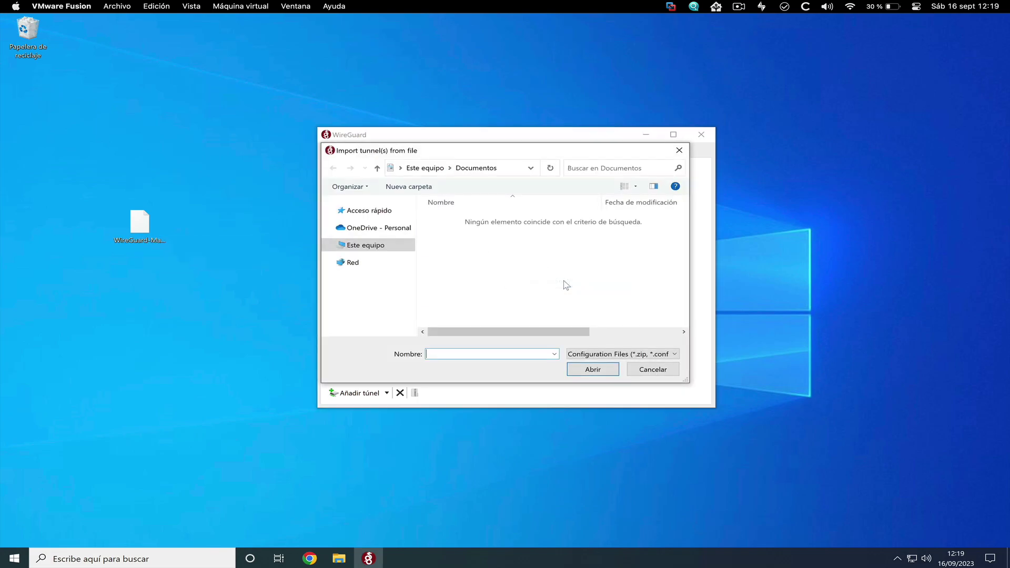
{"action": "left_click", "coordinate": [366, 223]}
{"action": "left_click", "coordinate": [489, 220]}
{"action": "left_click", "coordinate": [594, 368]}
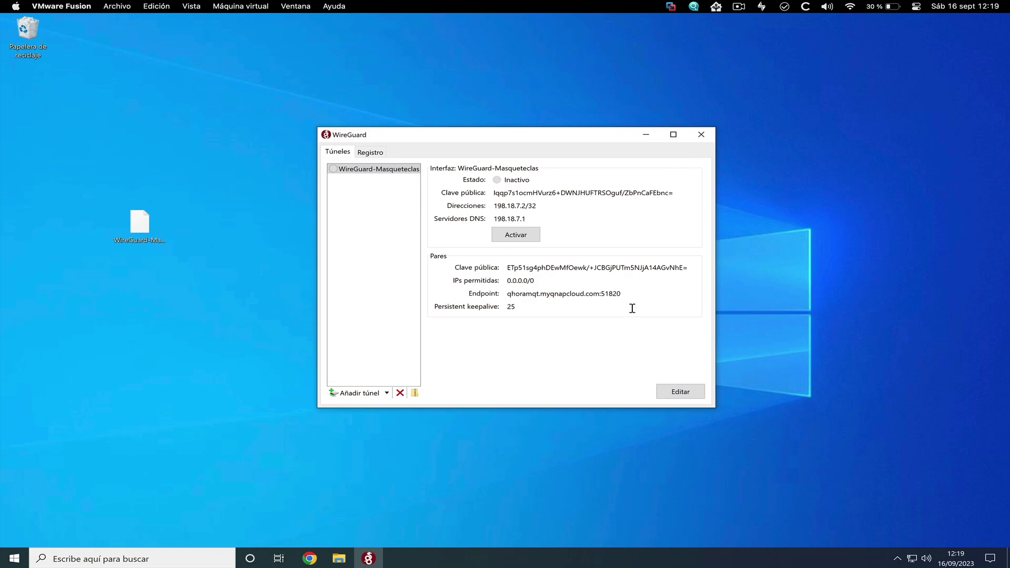
{"action": "left_click", "coordinate": [518, 237]}
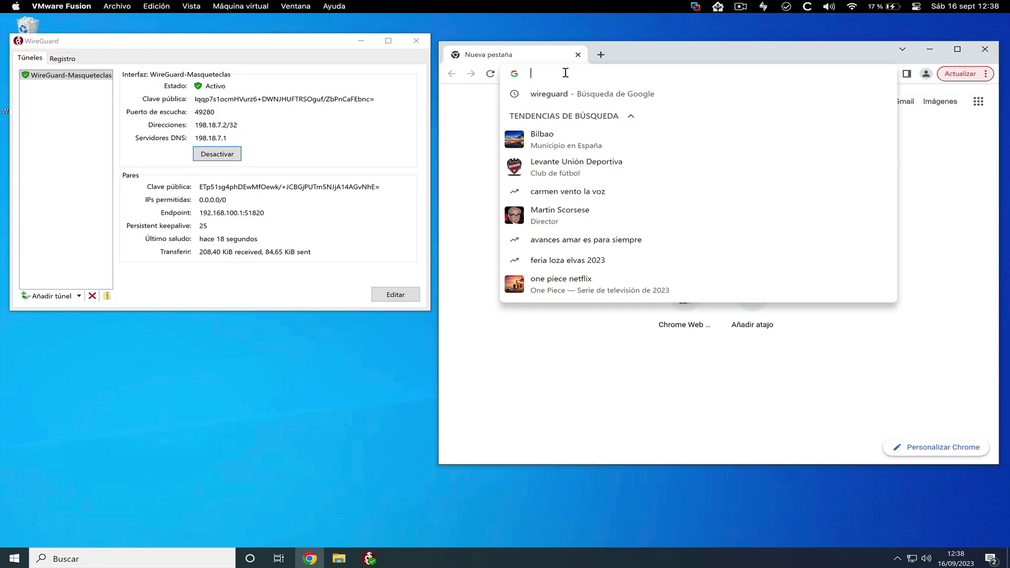
Enter 192.168.100.101:8080 in Chrome, list the 1ASIR folders and open Kali ADRA
{"action": "type", "text": "192.168.100.101:8080/cgi-bin/"}
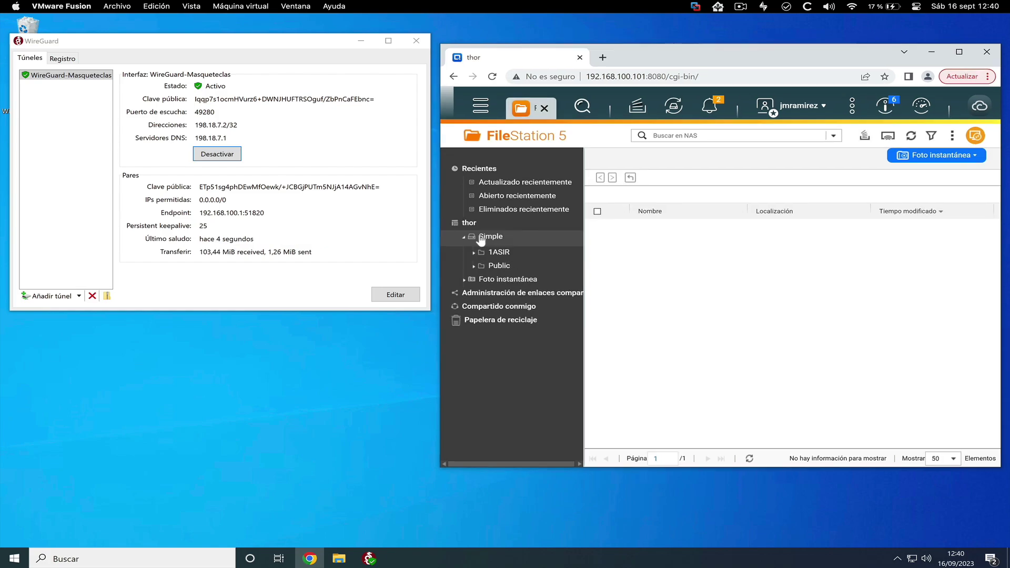
{"action": "left_click", "coordinate": [496, 252]}
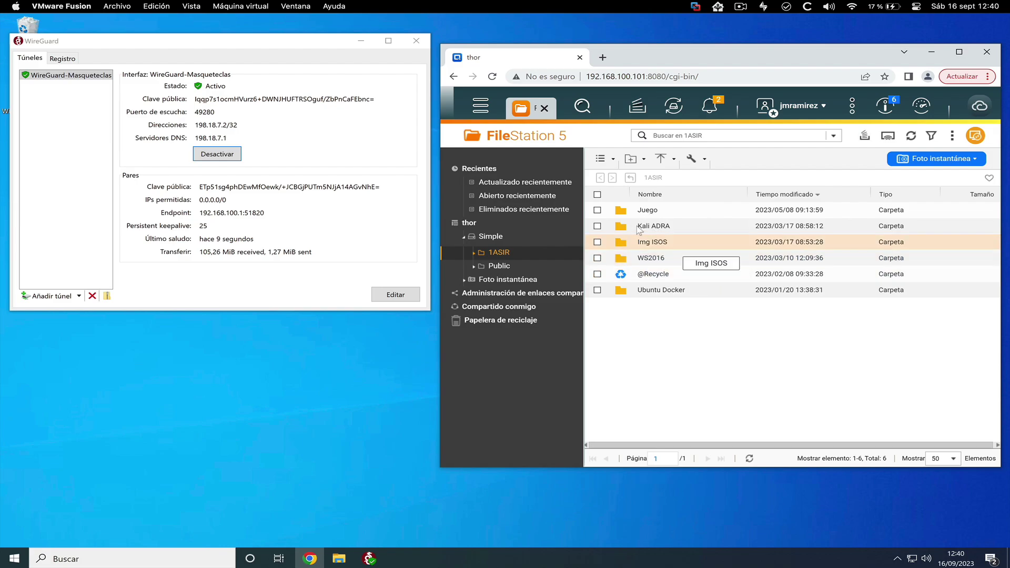
{"action": "double_click", "coordinate": [654, 226]}
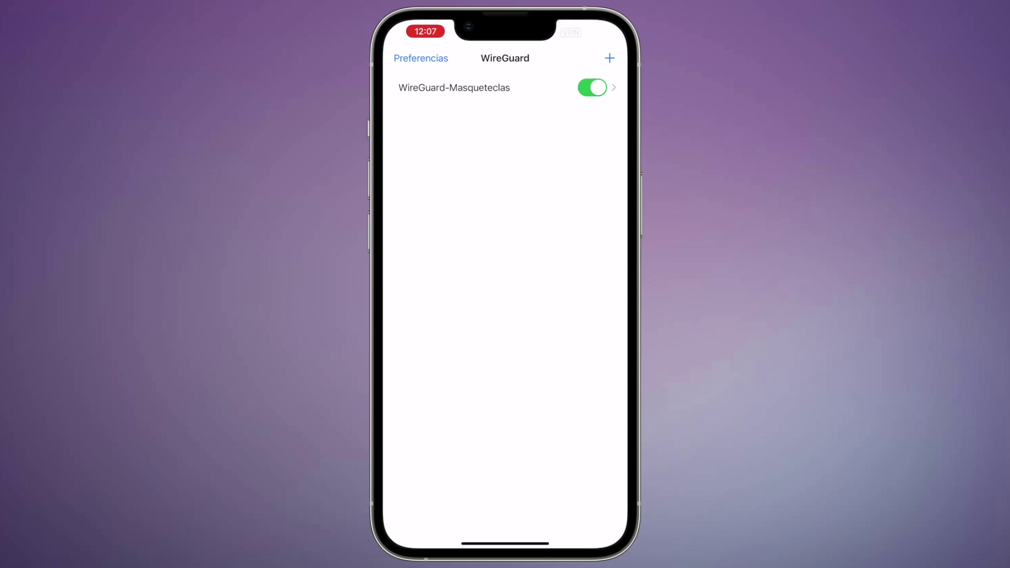
Check the tunnel's connection details, then load 192.168.100.101:8080 in Safari and submit the username
{"action": "left_click", "coordinate": [473, 87]}
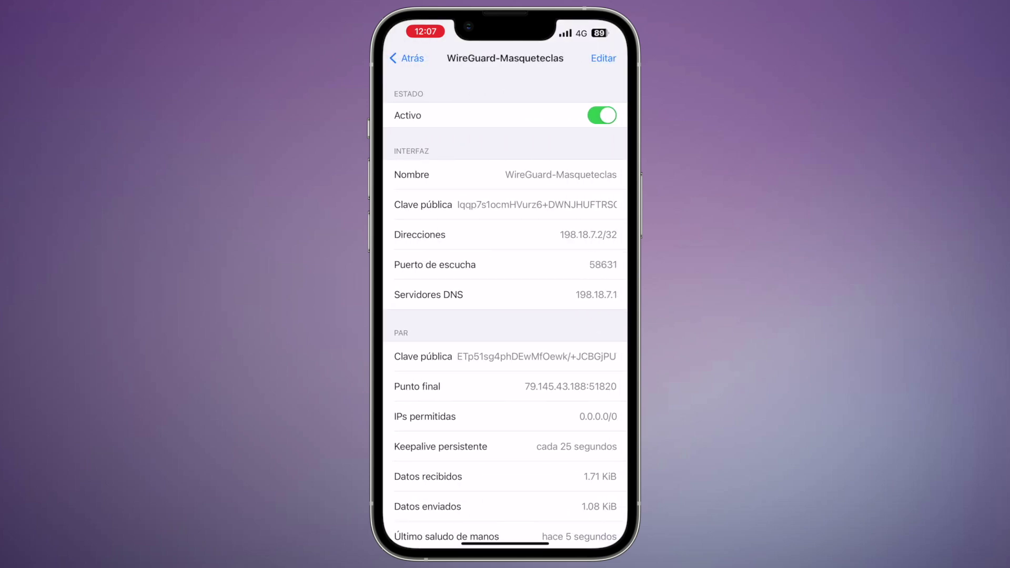
{"action": "scroll", "coordinate": [505, 311], "scroll_direction": "down", "scroll_amount": 2}
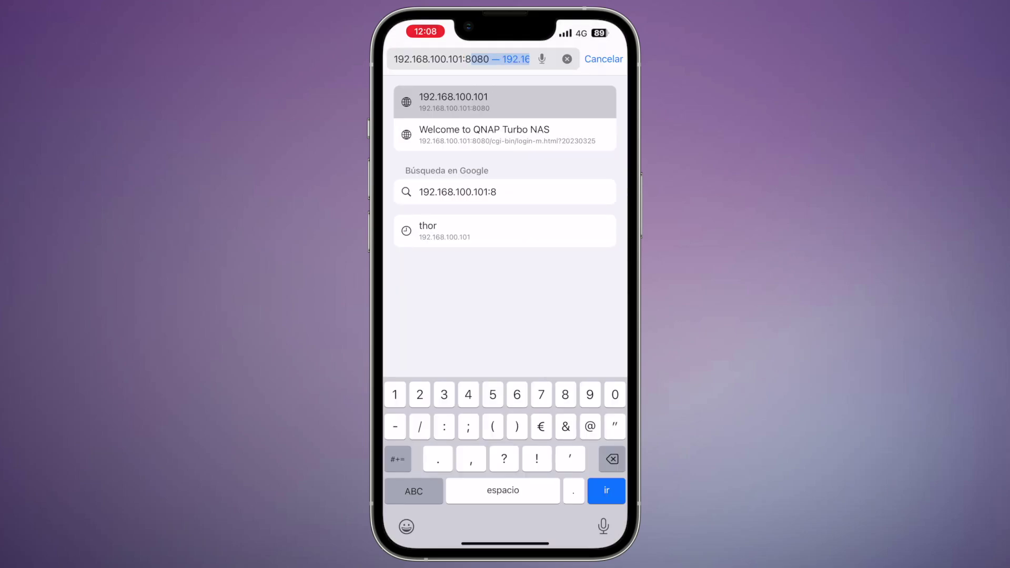
{"action": "type", "text": "080"}
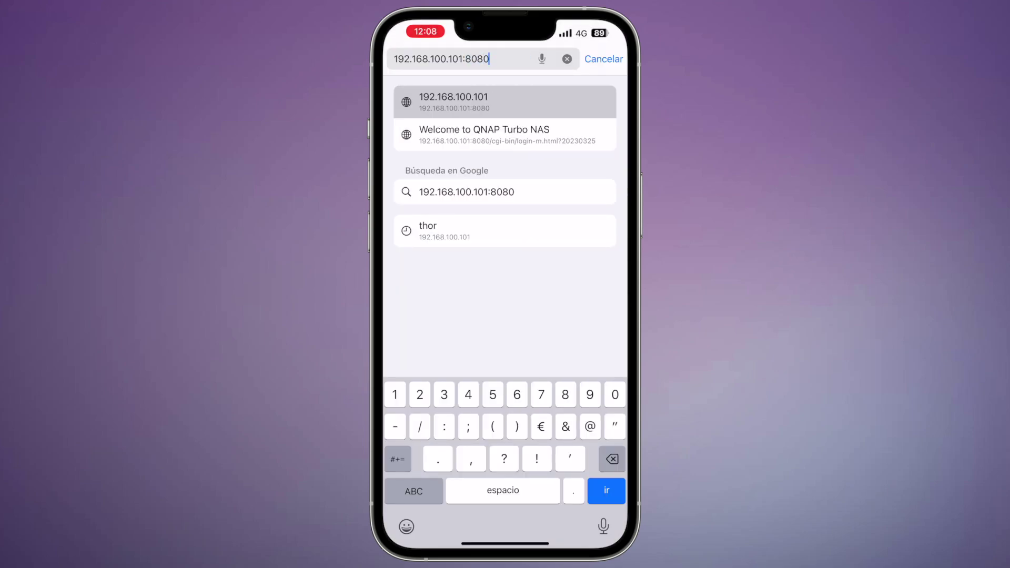
{"action": "key", "text": "Return"}
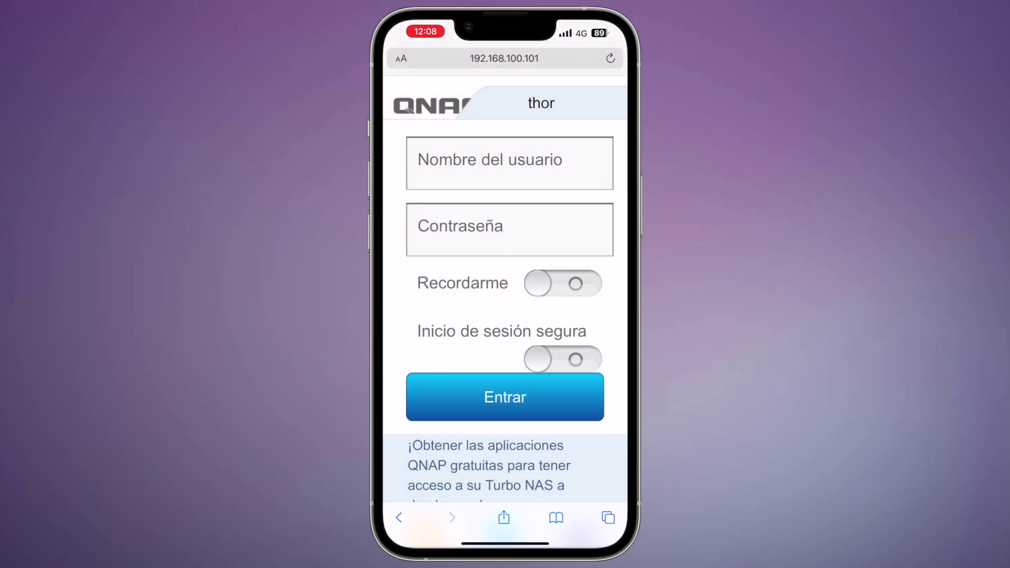
{"action": "left_click", "coordinate": [504, 170]}
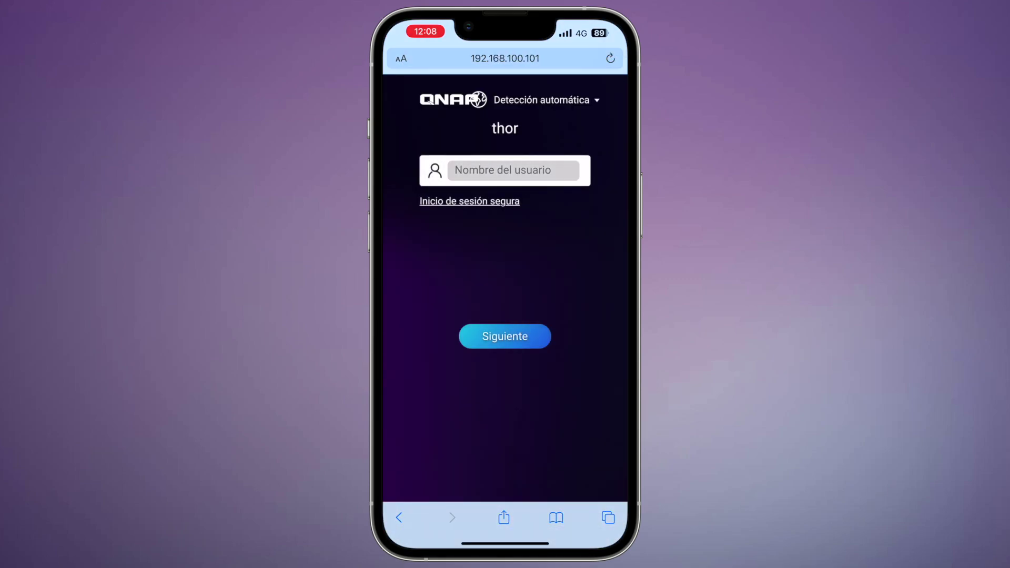
{"action": "key", "text": "shift"}
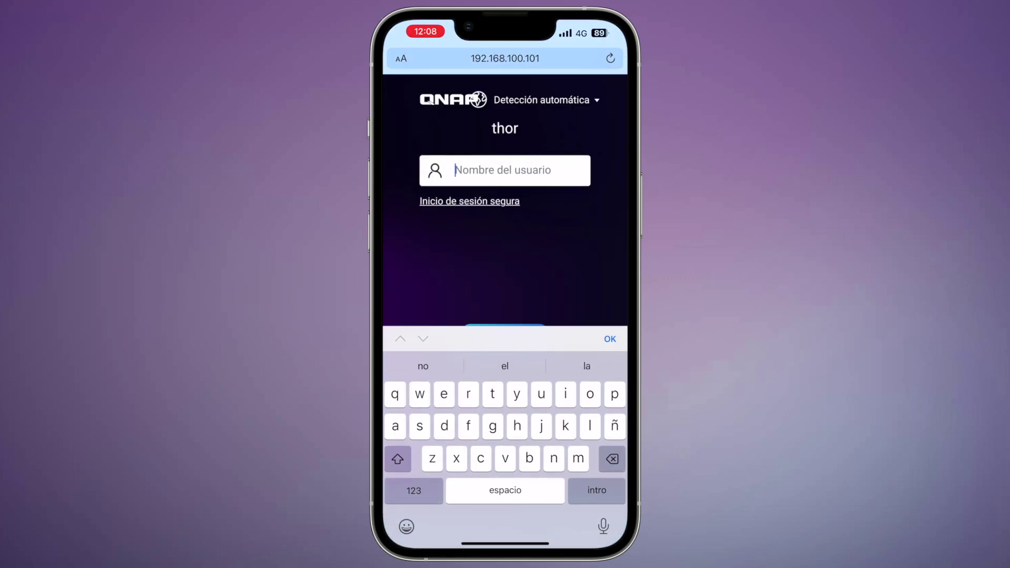
{"action": "key", "text": "Return"}
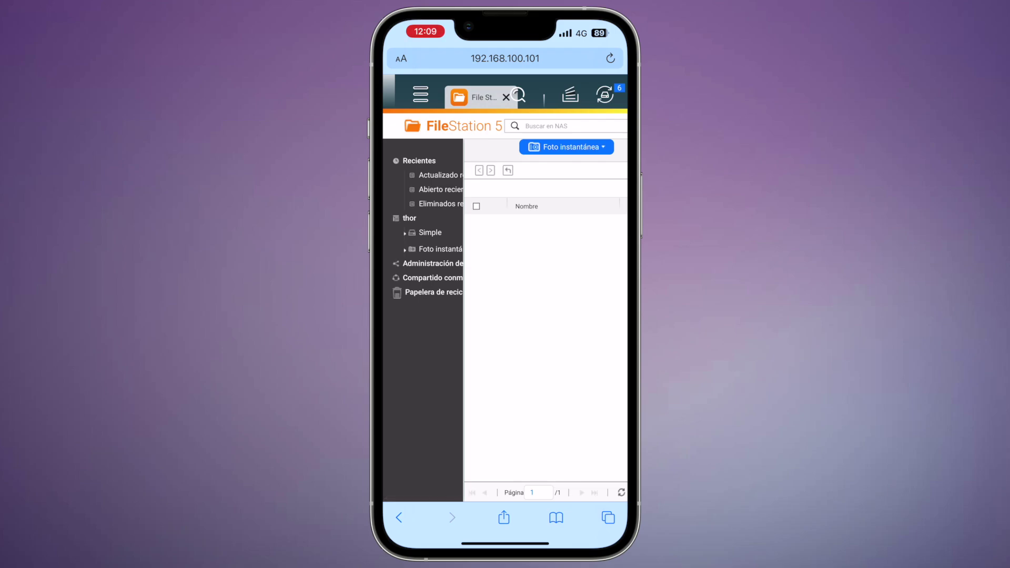
Expand the Simple share and open the 1ASIR folder in File Station
{"action": "left_click", "coordinate": [429, 232]}
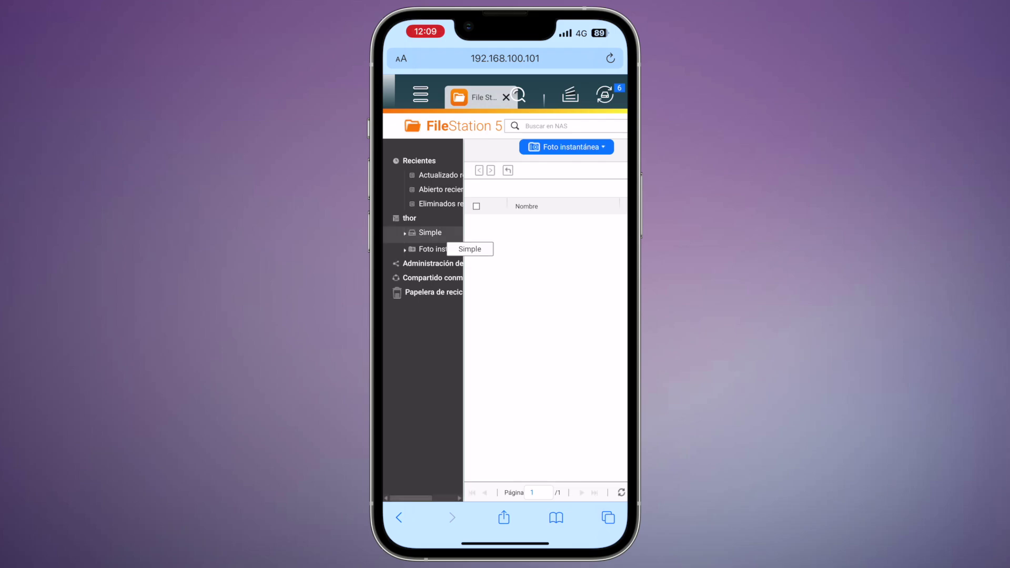
{"action": "left_click", "coordinate": [405, 233]}
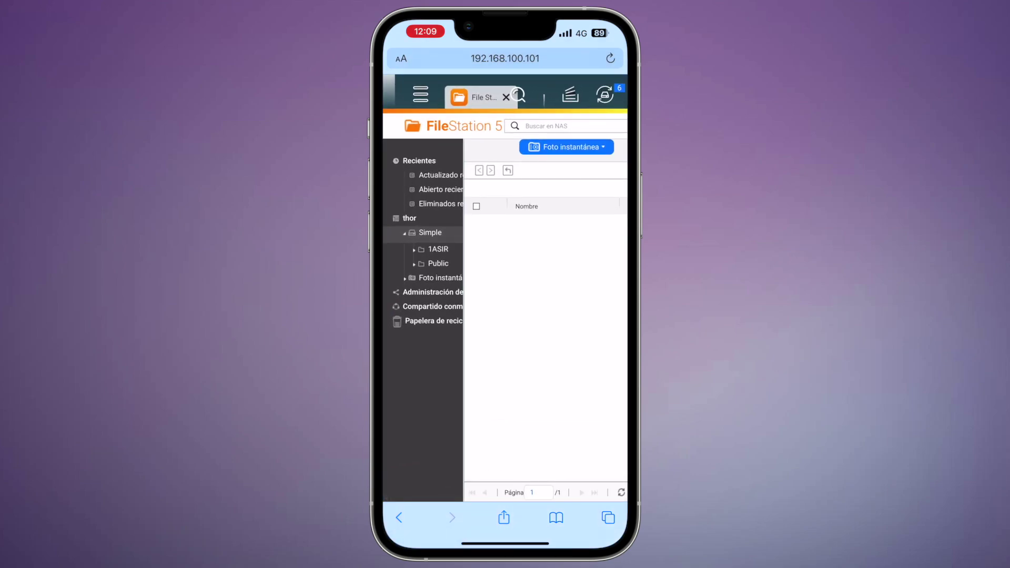
{"action": "left_click", "coordinate": [438, 248]}
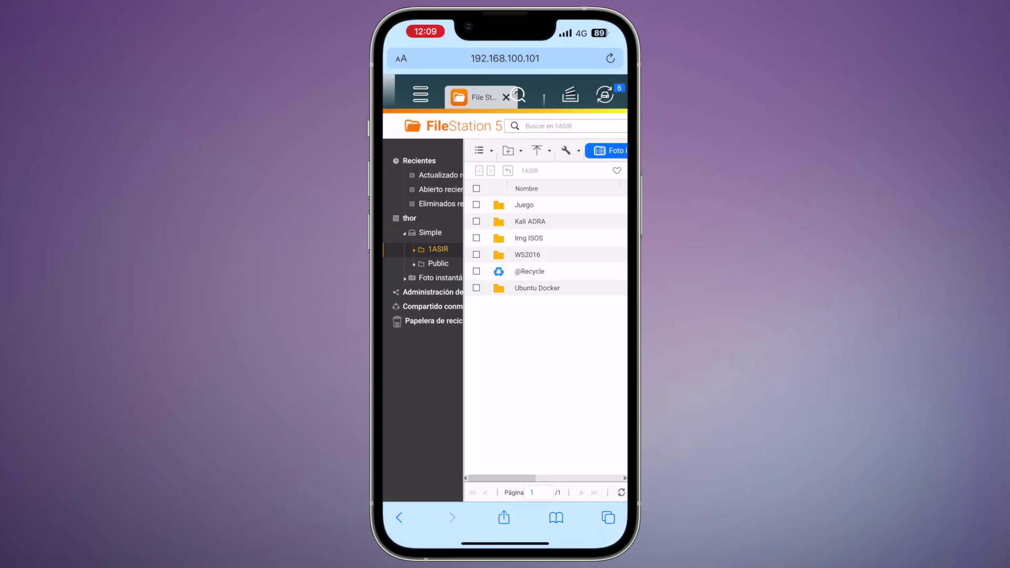
{"action": "scroll", "coordinate": [546, 247], "scroll_direction": "right", "scroll_amount": 2}
{"action": "scroll", "coordinate": [546, 247], "scroll_direction": "left", "scroll_amount": 2}
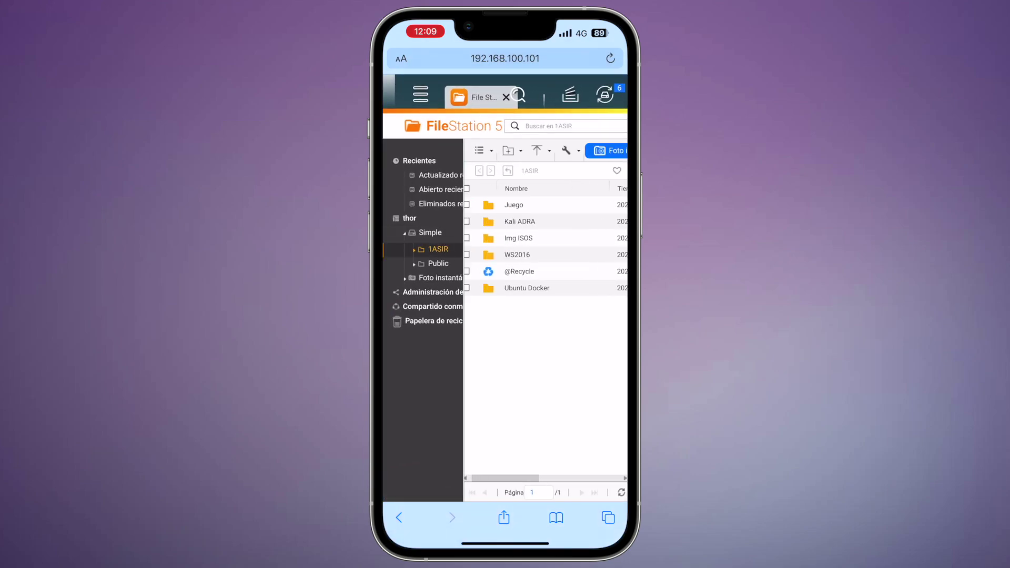